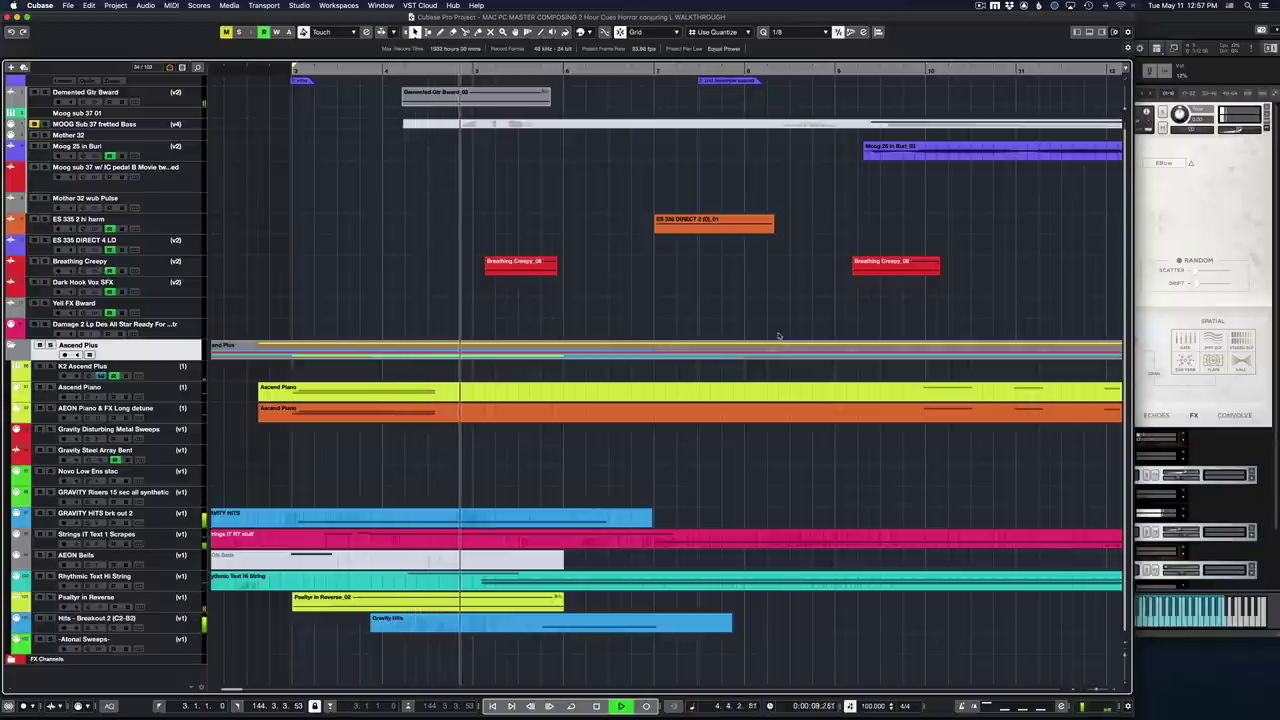
# Play the cue and survey its arrangement from the opening bars onward across all tracks
pyautogui.press('g')
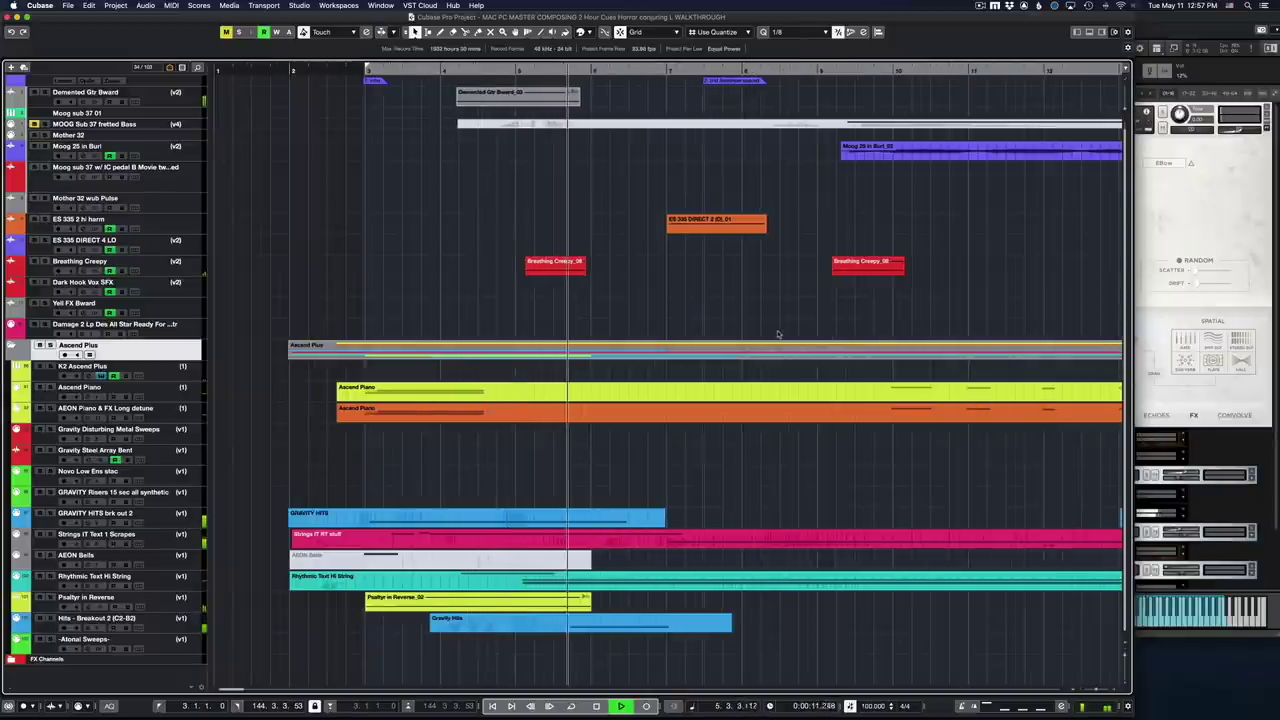
pyautogui.press('g')
pyautogui.press('g')
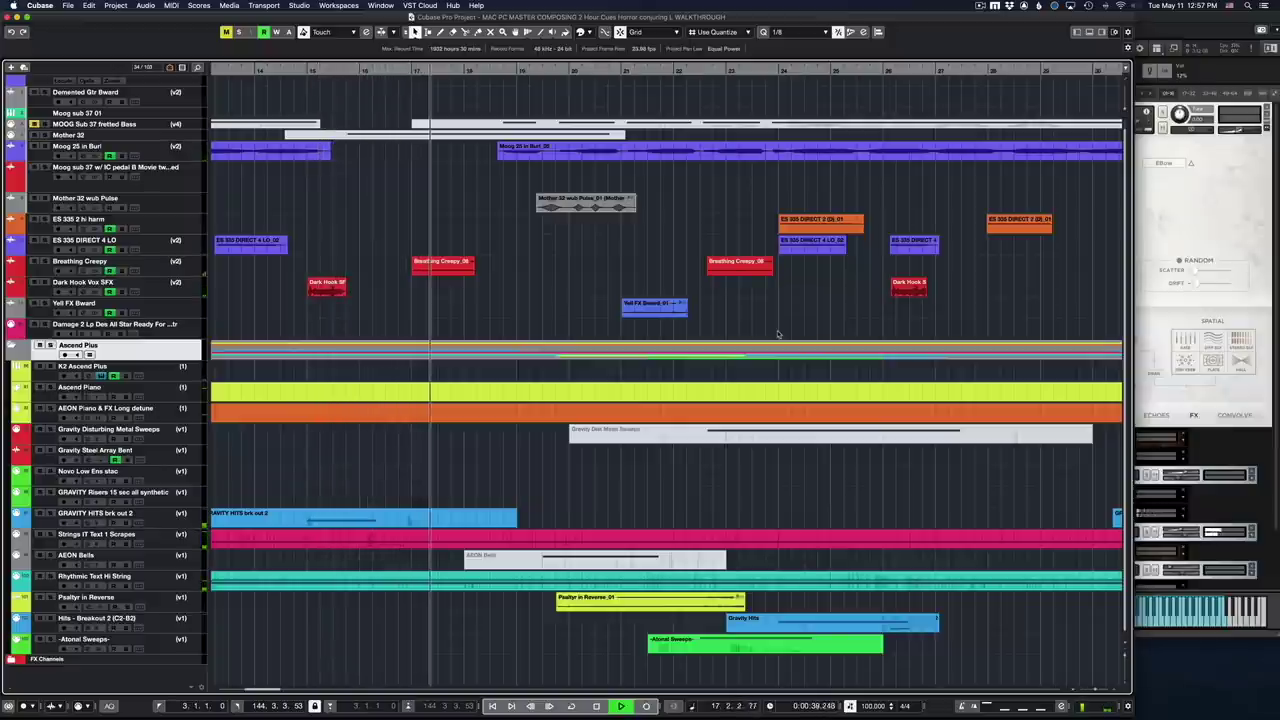
pyautogui.hscroll(3, 778, 334)
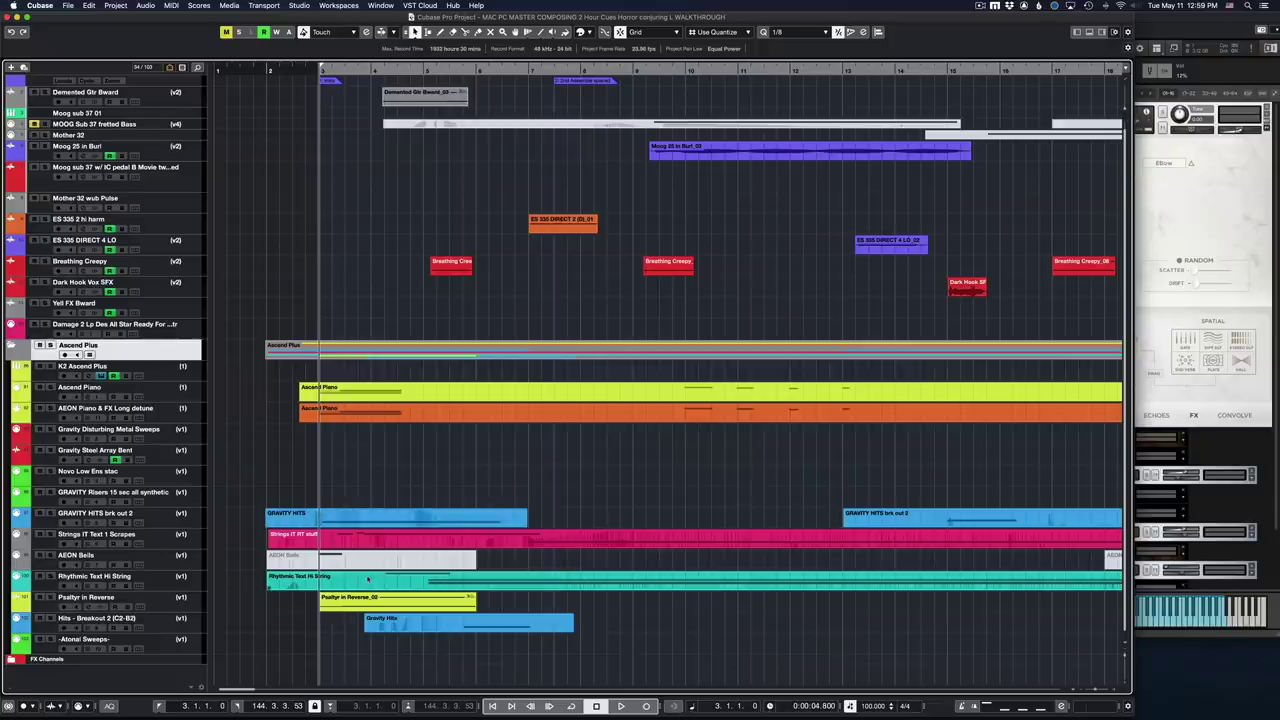
# Solo the Ascend Piano part and audition it from bar 3 and from bar 10
pyautogui.click(367, 389)
pyautogui.press('space')
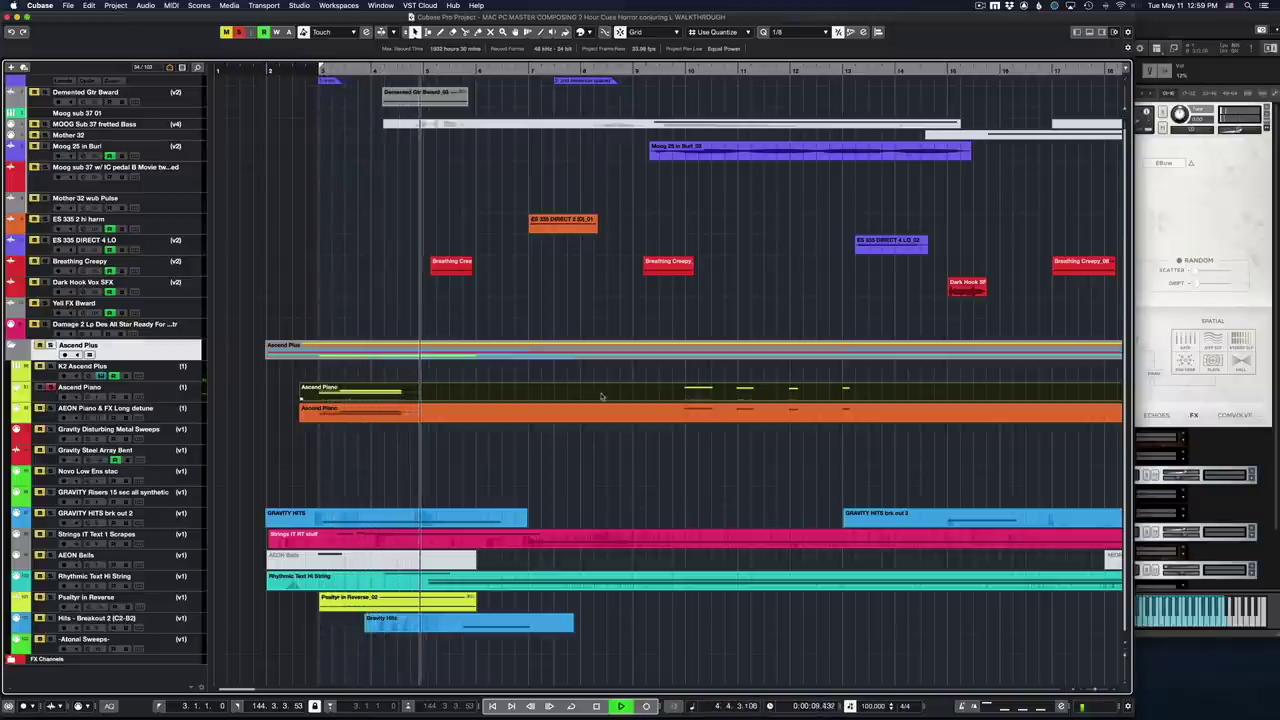
pyautogui.press('space')
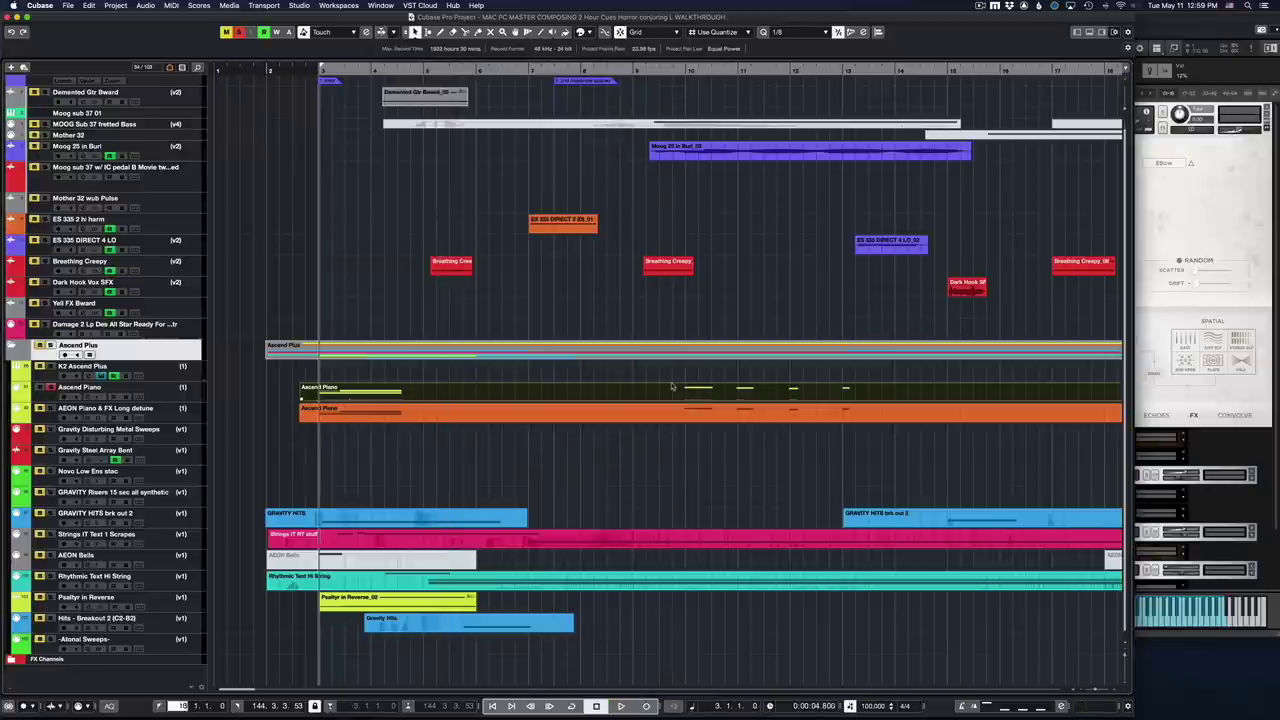
pyautogui.click(672, 387)
pyautogui.press('space')
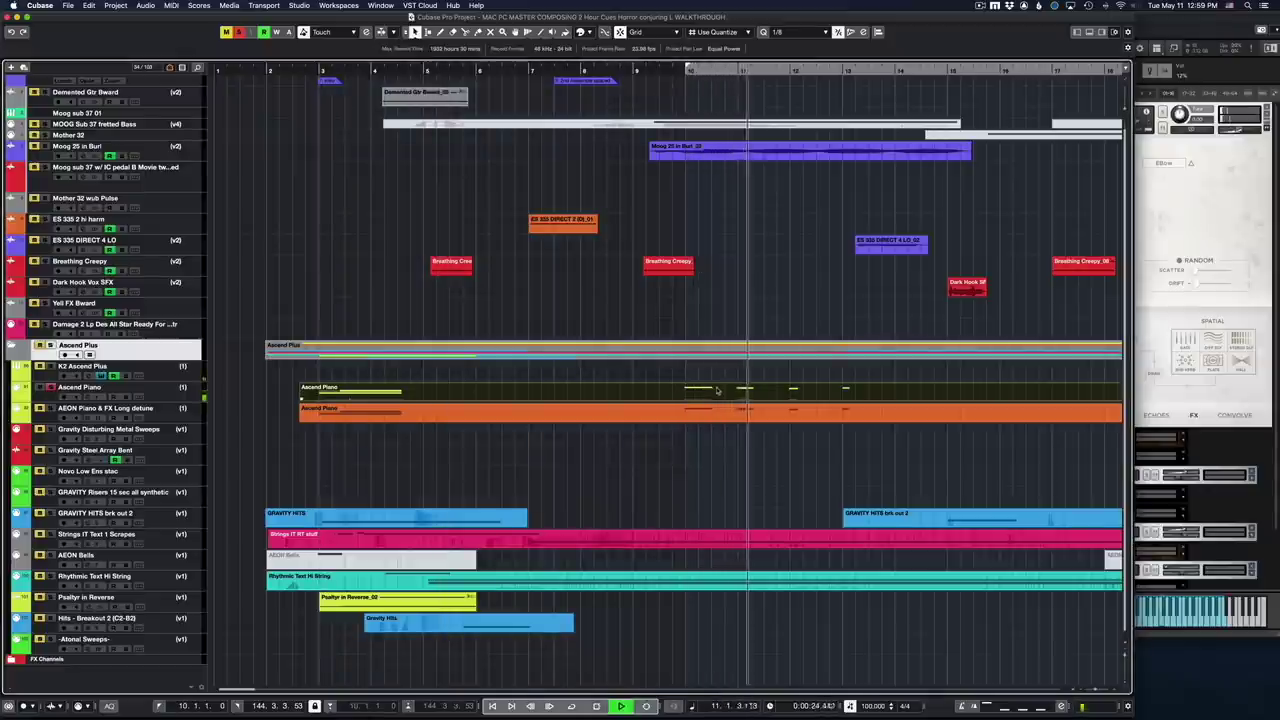
# Open the Ascend Piano part in the Key Editor and play through its notes from bar 10
pyautogui.doubleClick(718, 388)
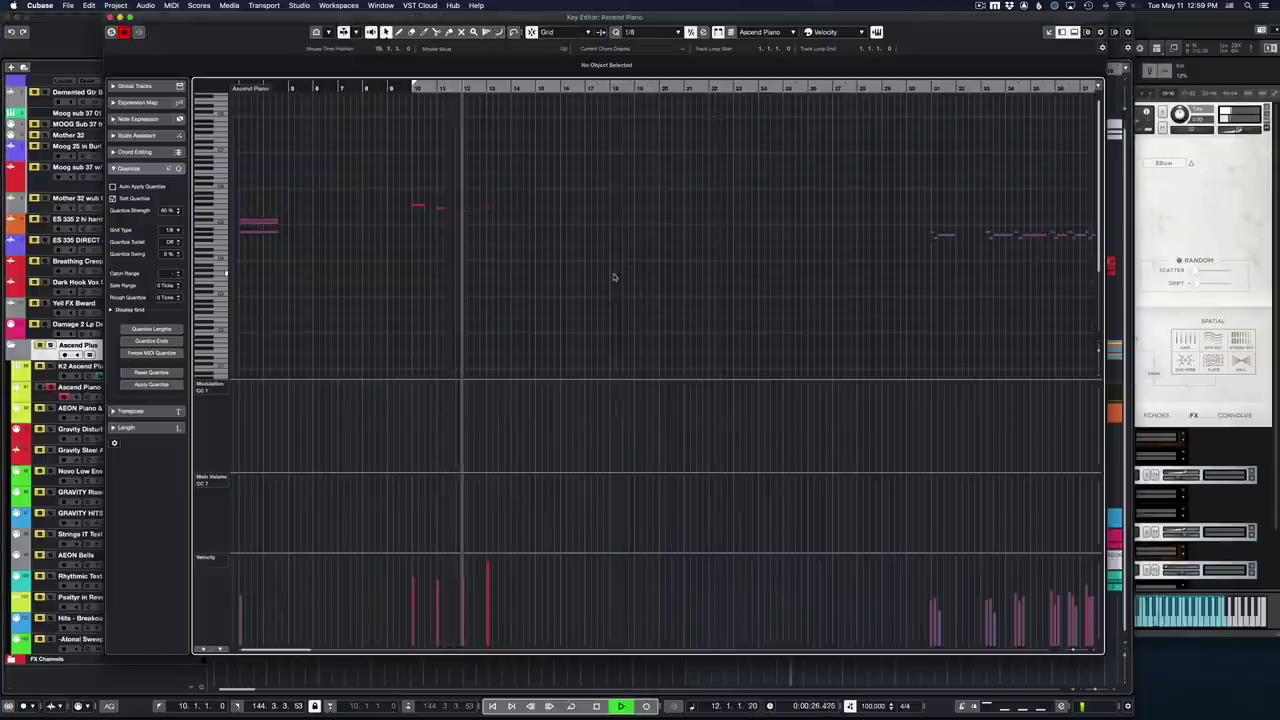
pyautogui.press('h')
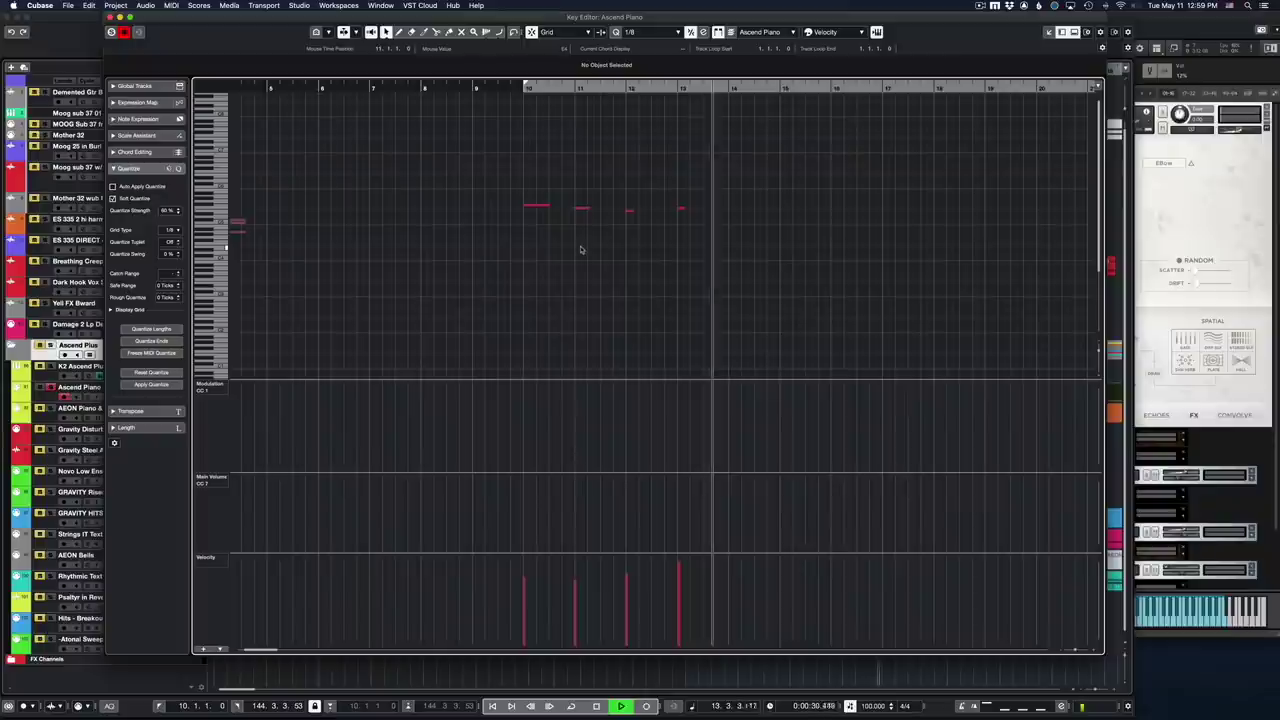
pyautogui.press('space')
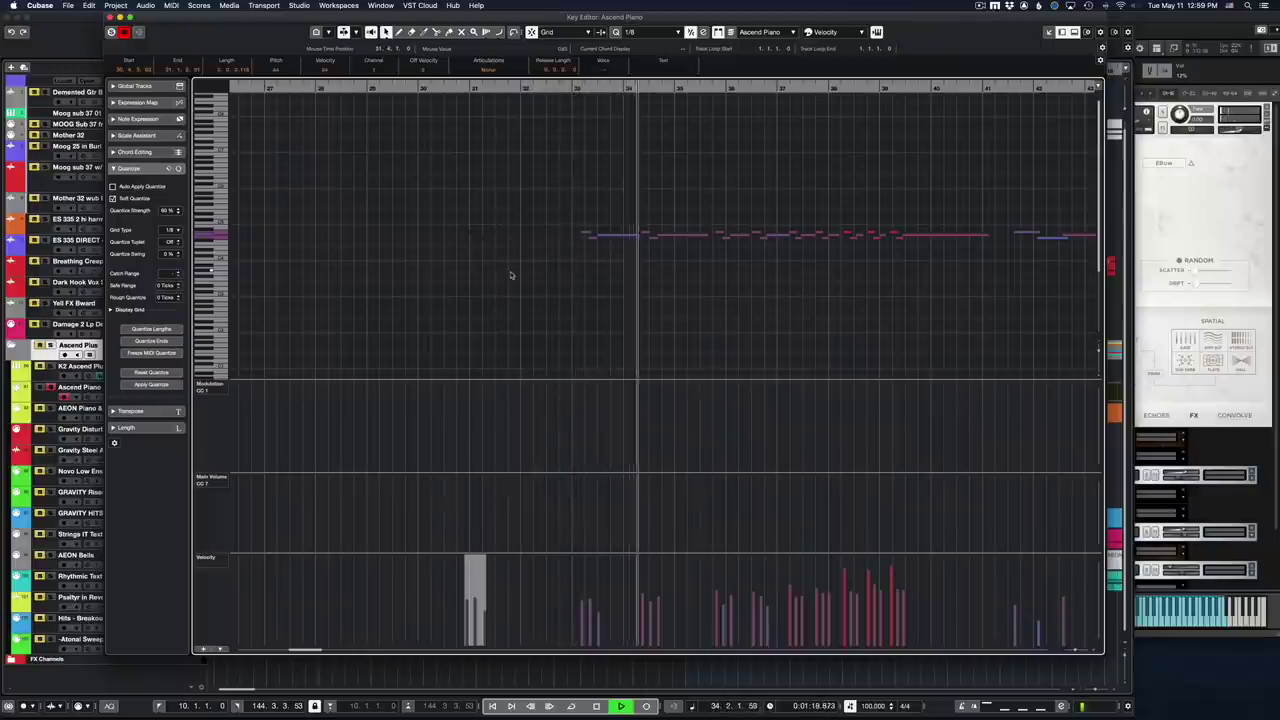
pyautogui.press('space')
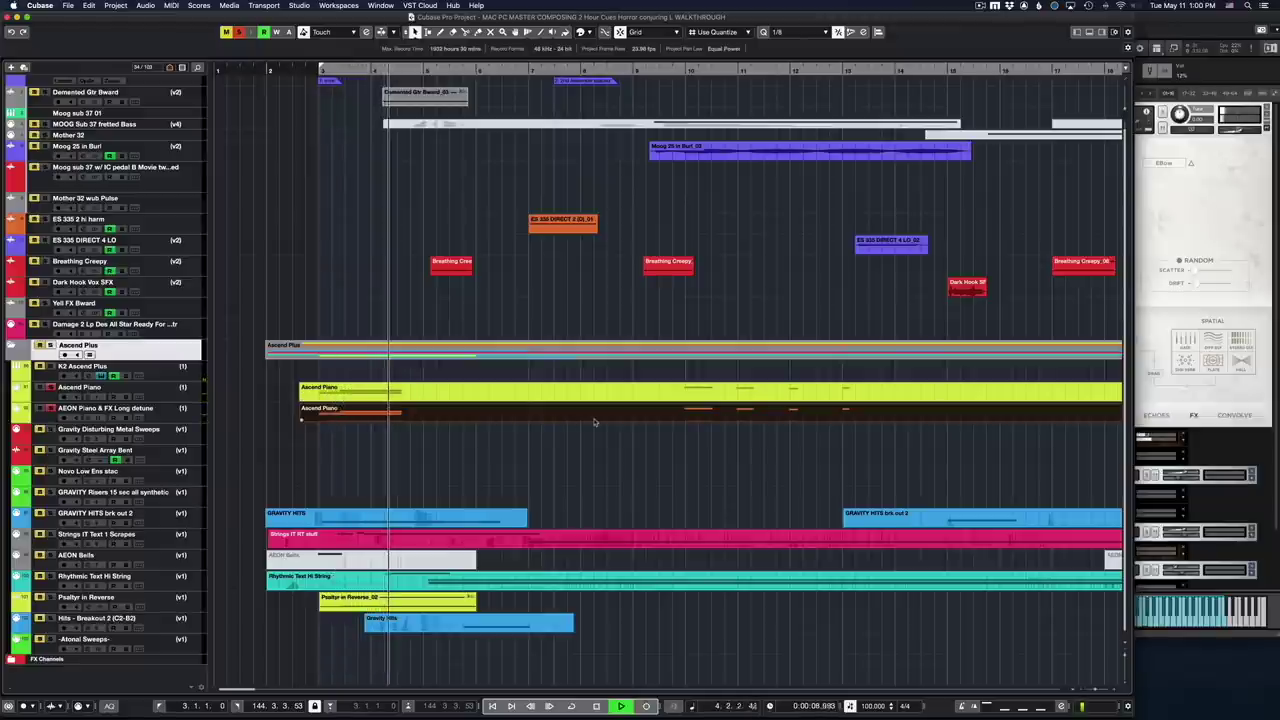
# Audition the part on the soloed AEON Piano & FX Long detune track from bar 3 and bar 10
pyautogui.press('space')
pyautogui.press('KP_2')
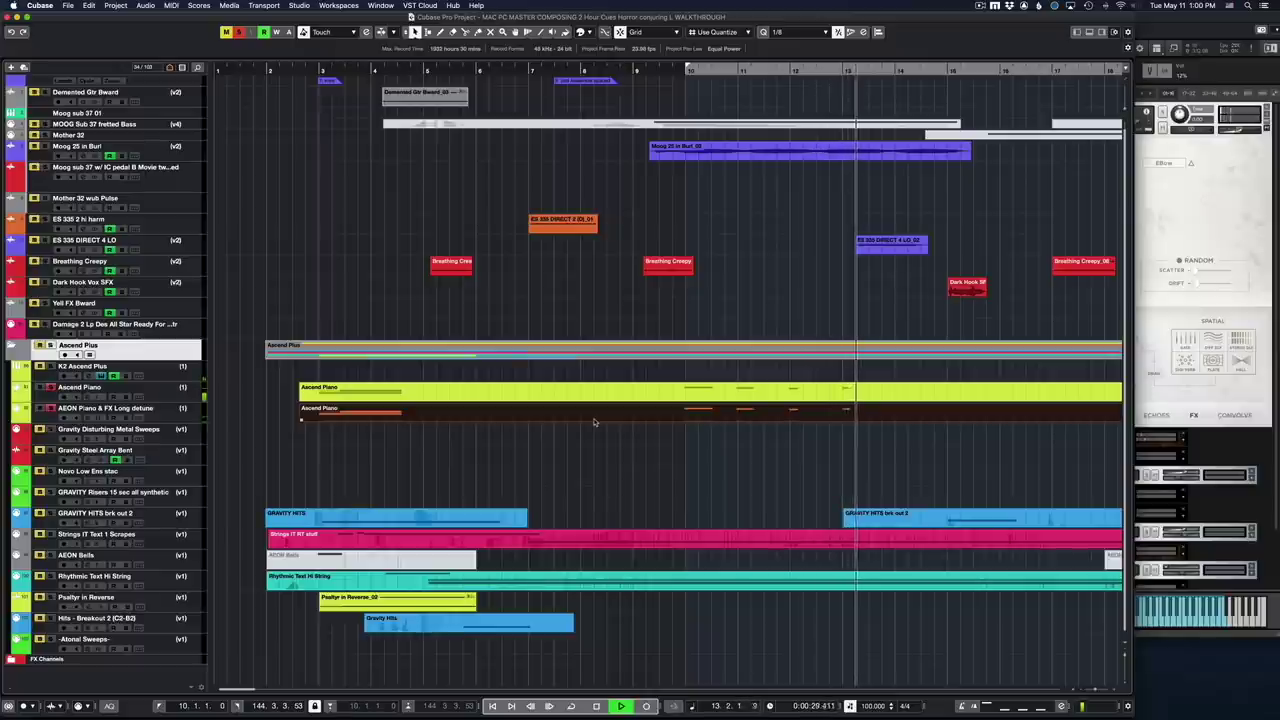
pyautogui.press('space')
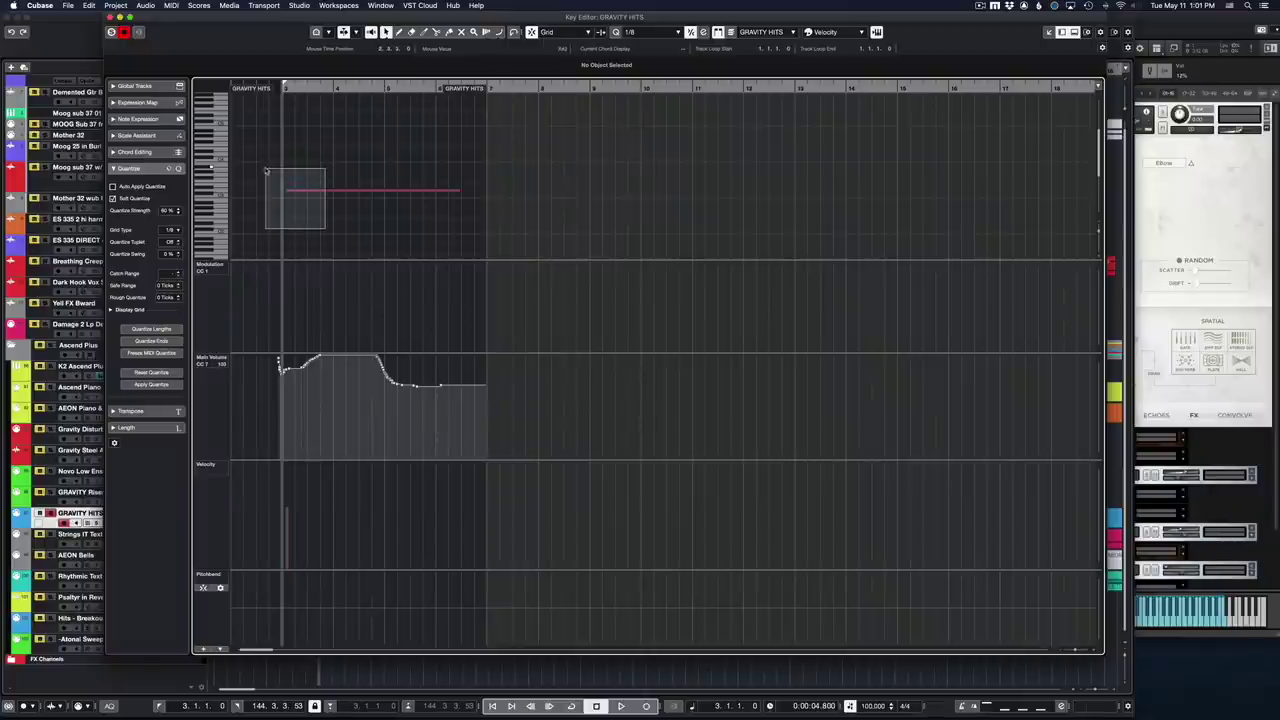
# Play the GRAVITY HITS note from bar 3 in the Key Editor and show its Hits - Breakout 2 (C2-B2) instrument
pyautogui.moveTo(266, 171); pyautogui.dragTo(266, 171)
pyautogui.press('space')
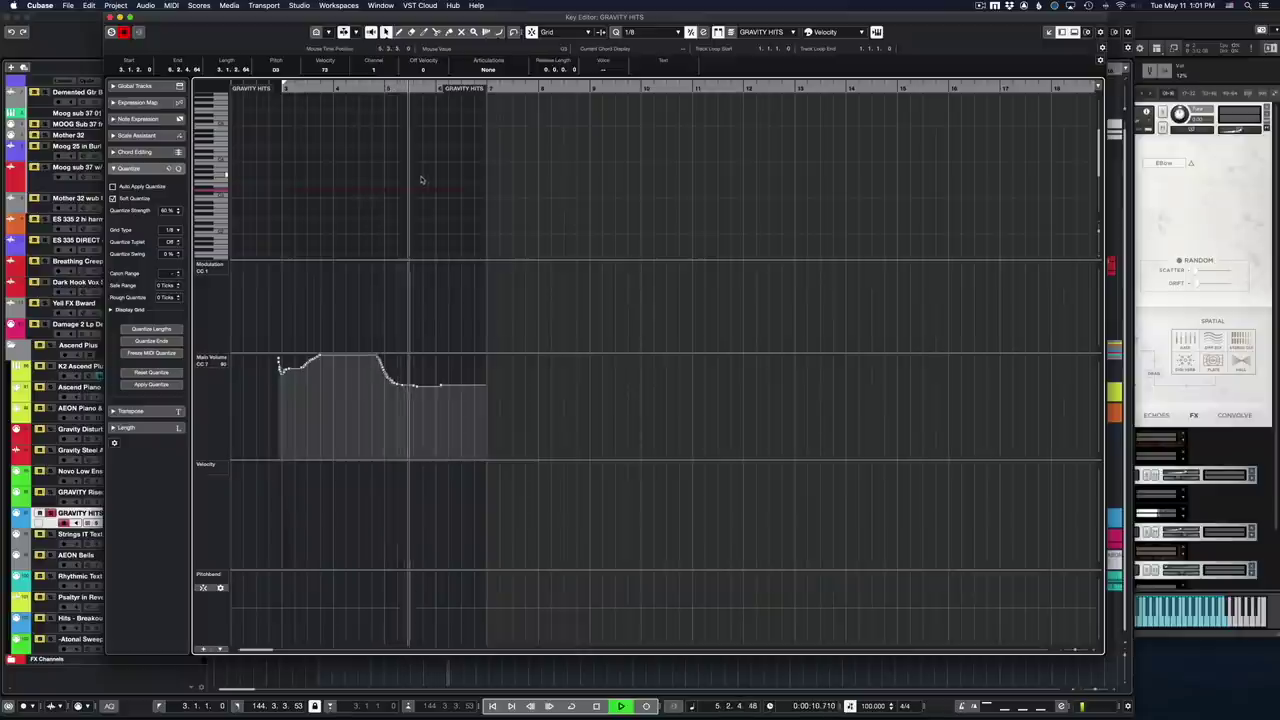
pyautogui.press('Return')
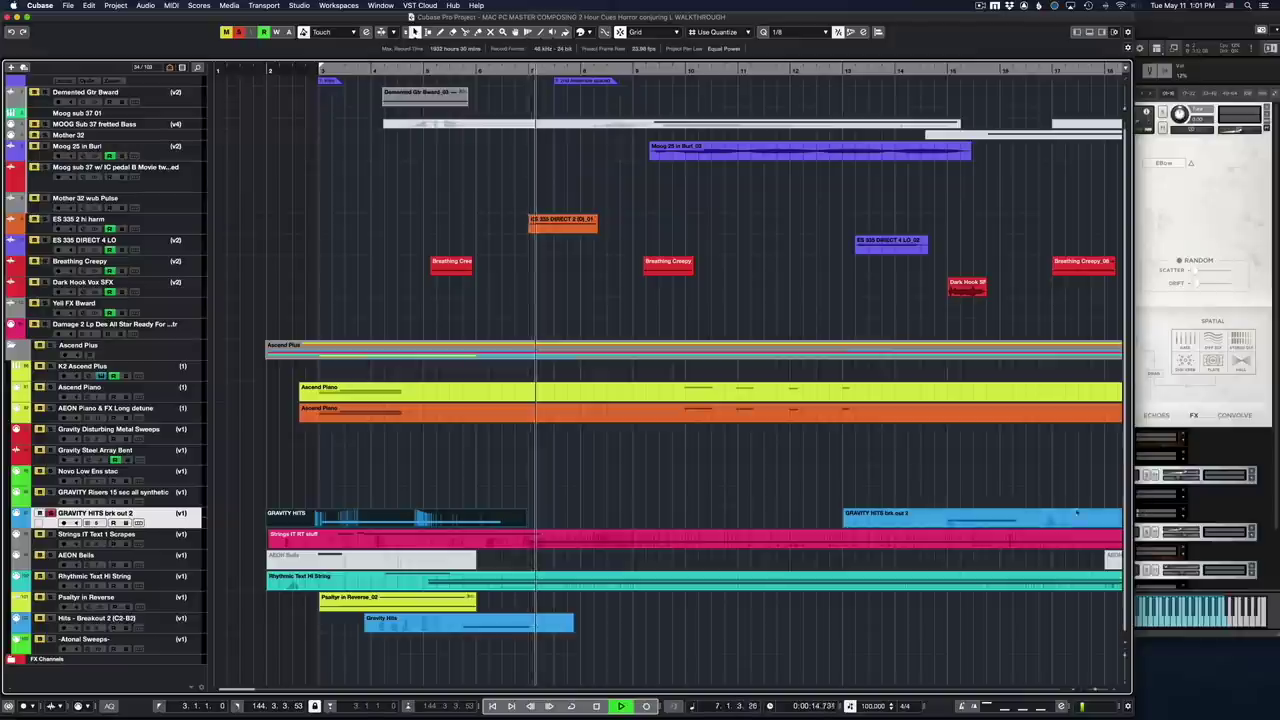
pyautogui.click(1183, 513)
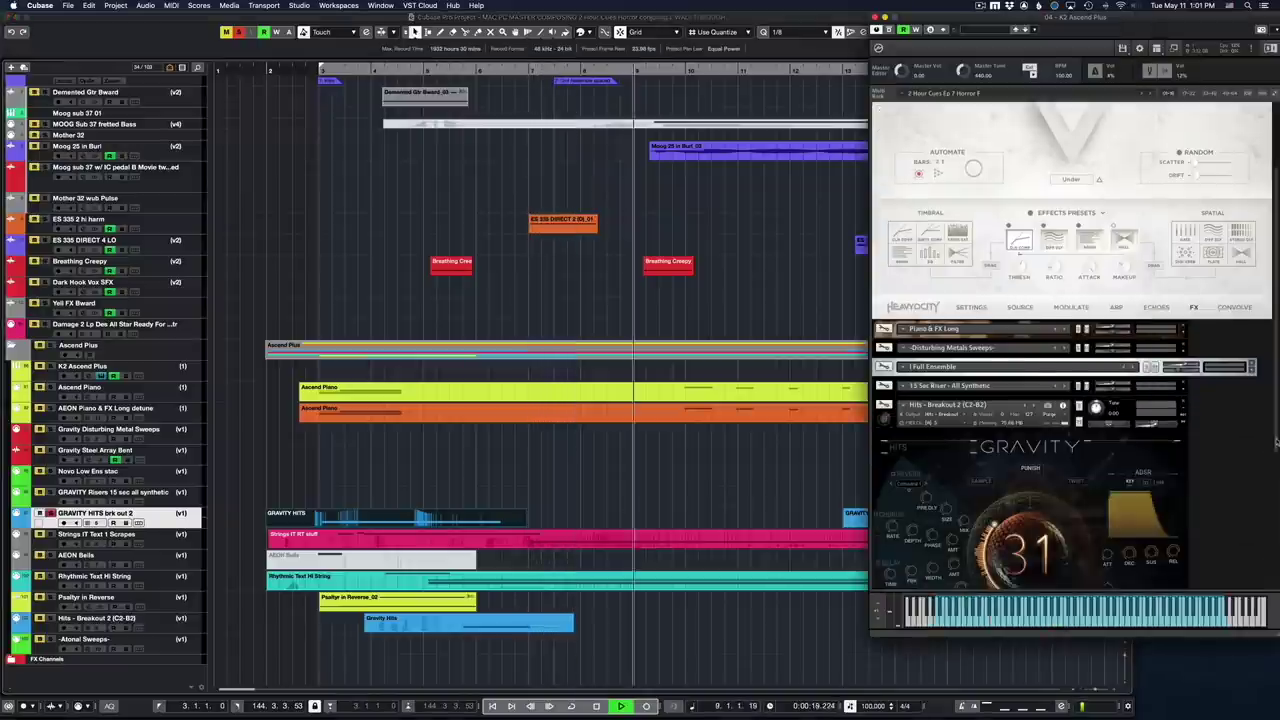
pyautogui.scroll(-1, 1150, 450)
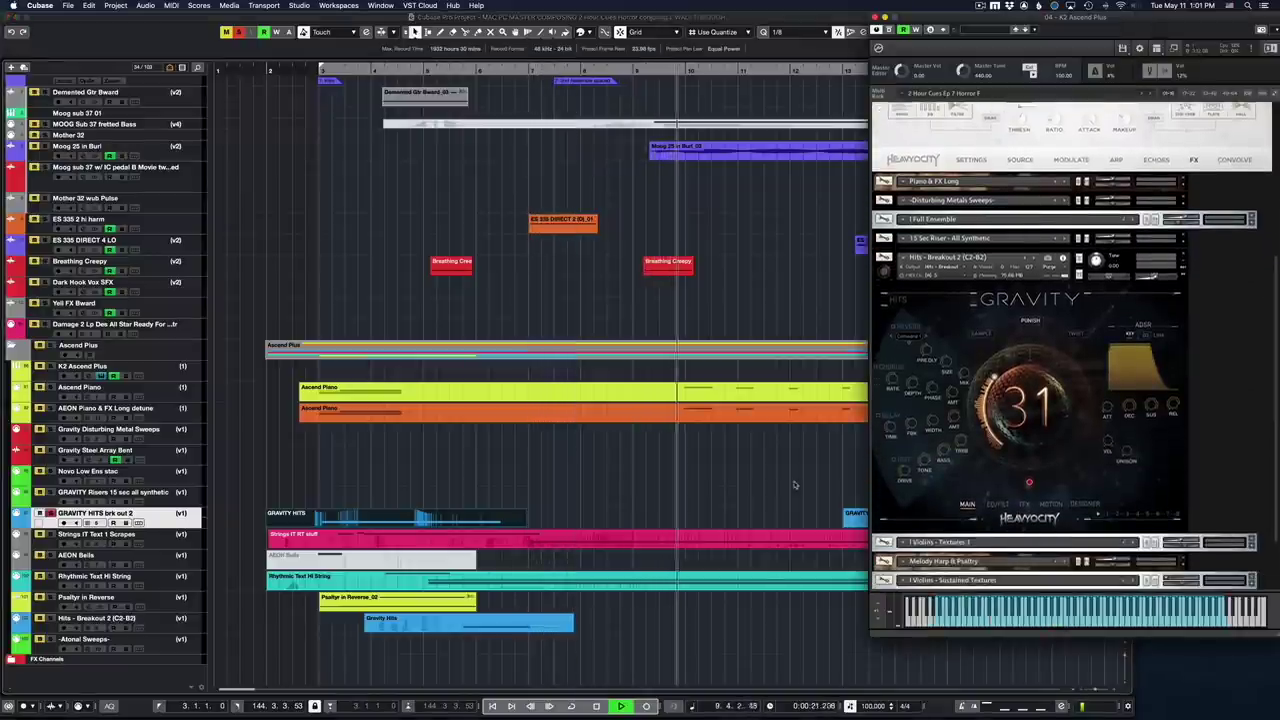
# Examine the GRAVITY HITS brk out 2 part in the Key Editor, playing its repeated hits from bar 31
pyautogui.hscroll(10, 794, 485)
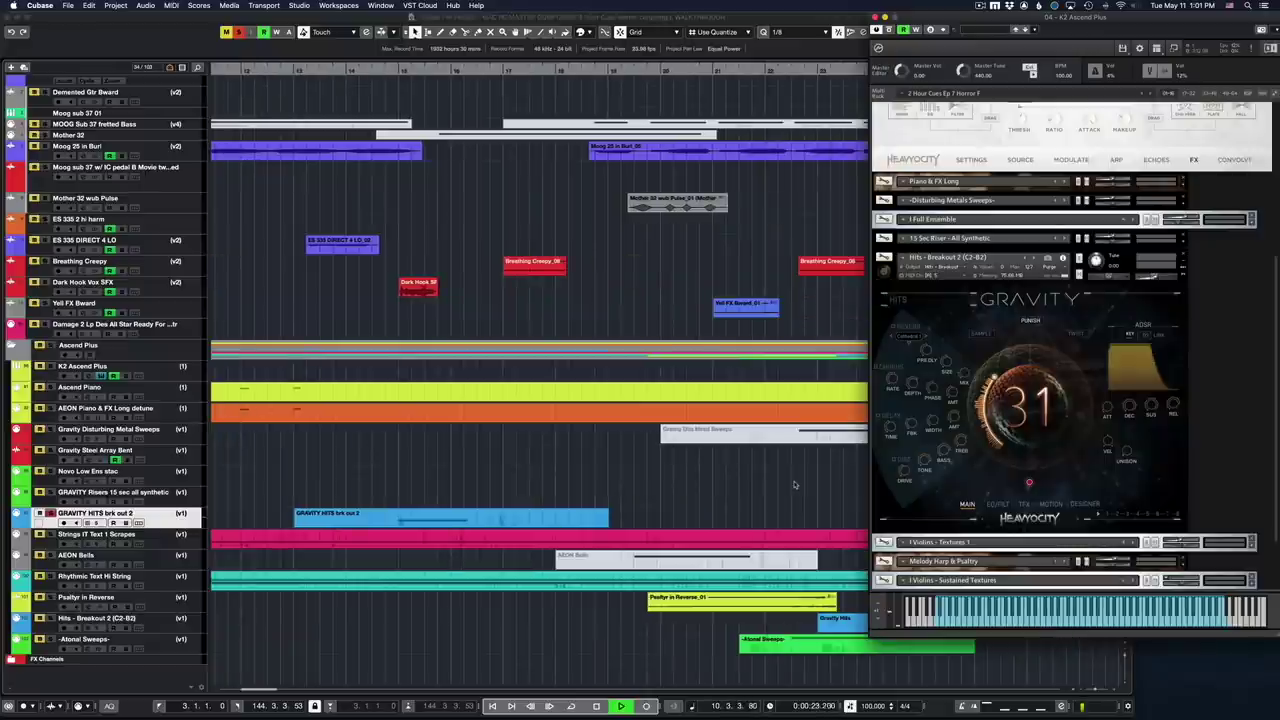
pyautogui.click(403, 68)
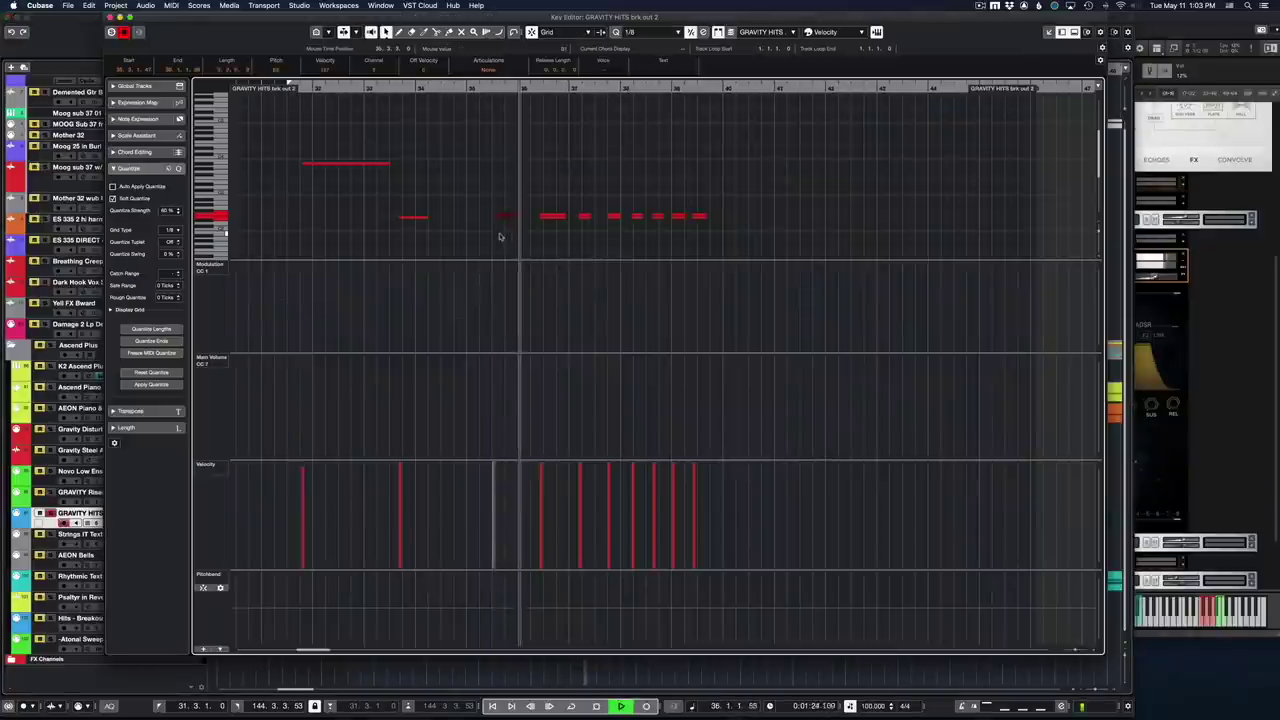
pyautogui.press('h')
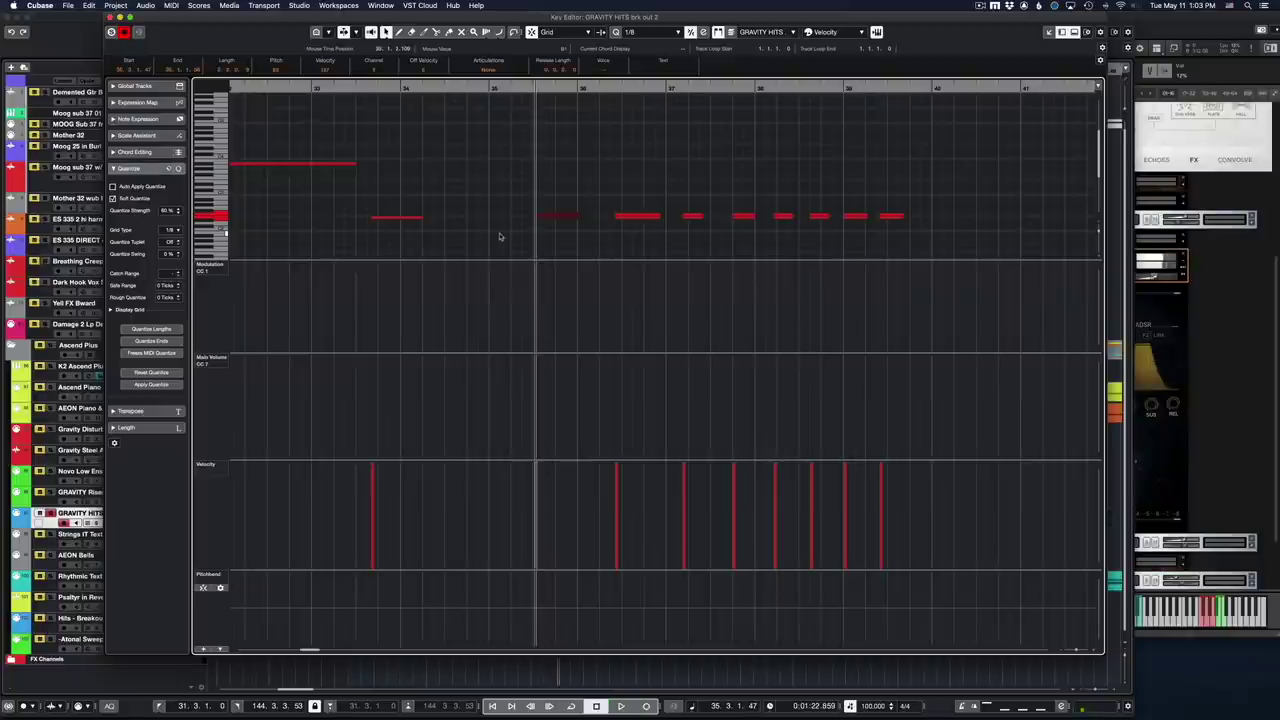
pyautogui.press('Return')
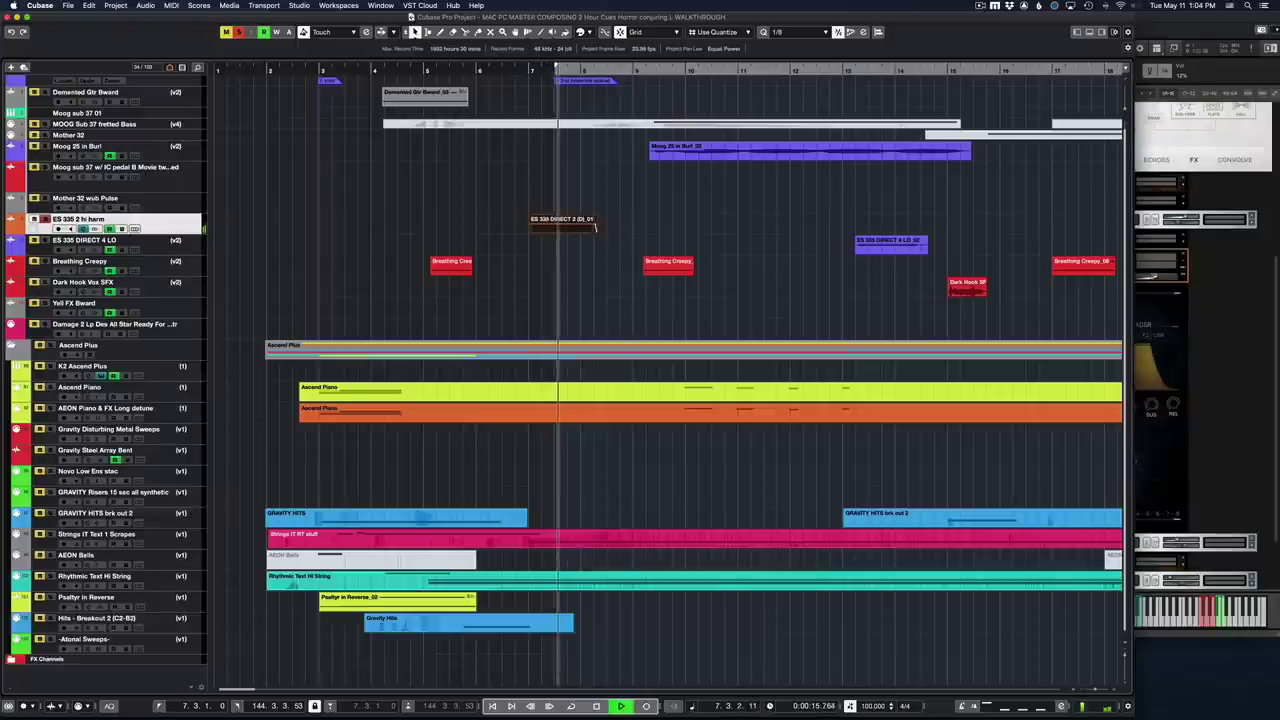
# Open the MixConsole and inspect the UAD UA and UAD Pultec EQP-1A Legacy inserts on the ES 335 2 hi harm channel
pyautogui.press('F3')
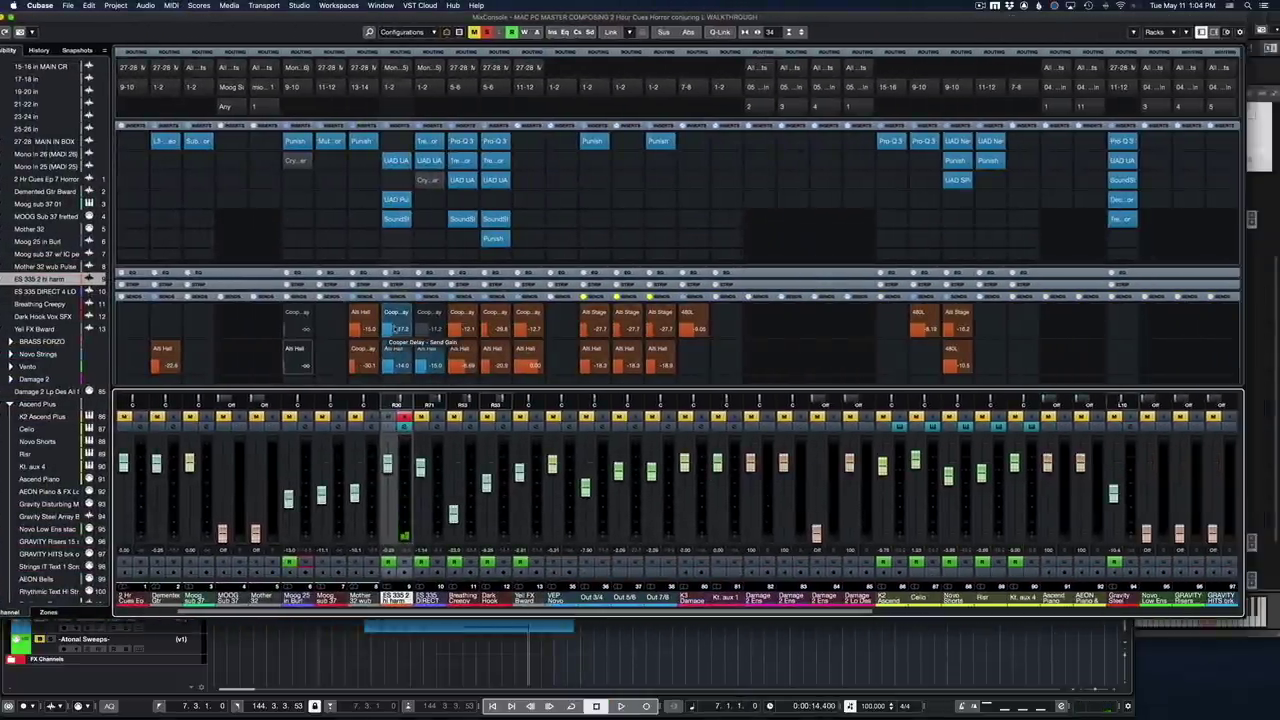
pyautogui.click(396, 161)
pyautogui.moveTo(437, 163); pyautogui.dragTo(637, 160)
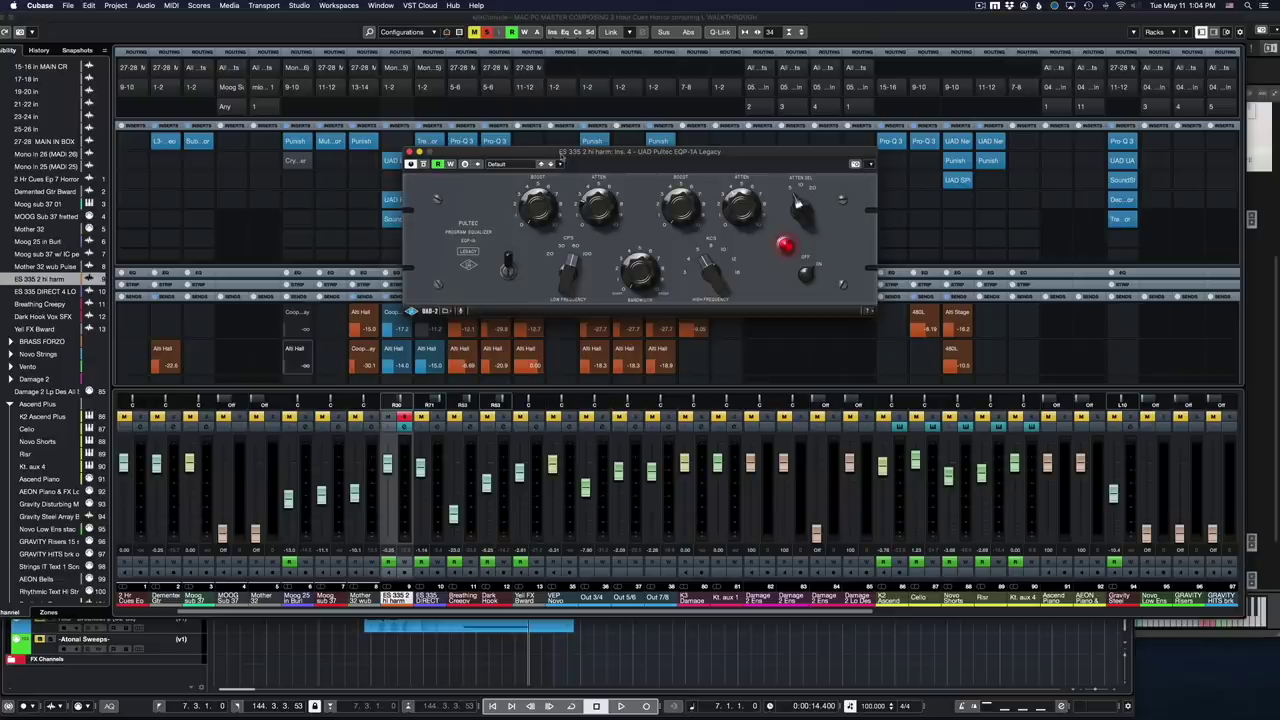
pyautogui.moveTo(562, 155); pyautogui.dragTo(802, 162)
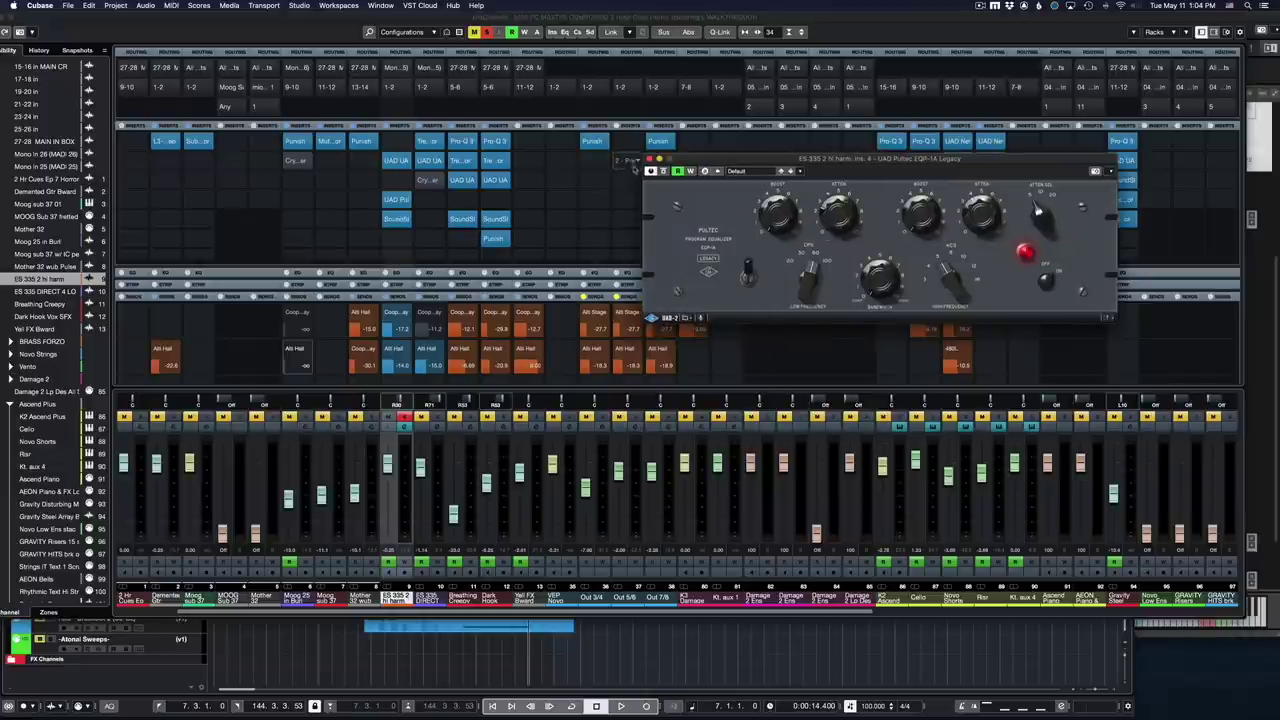
pyautogui.click(649, 160)
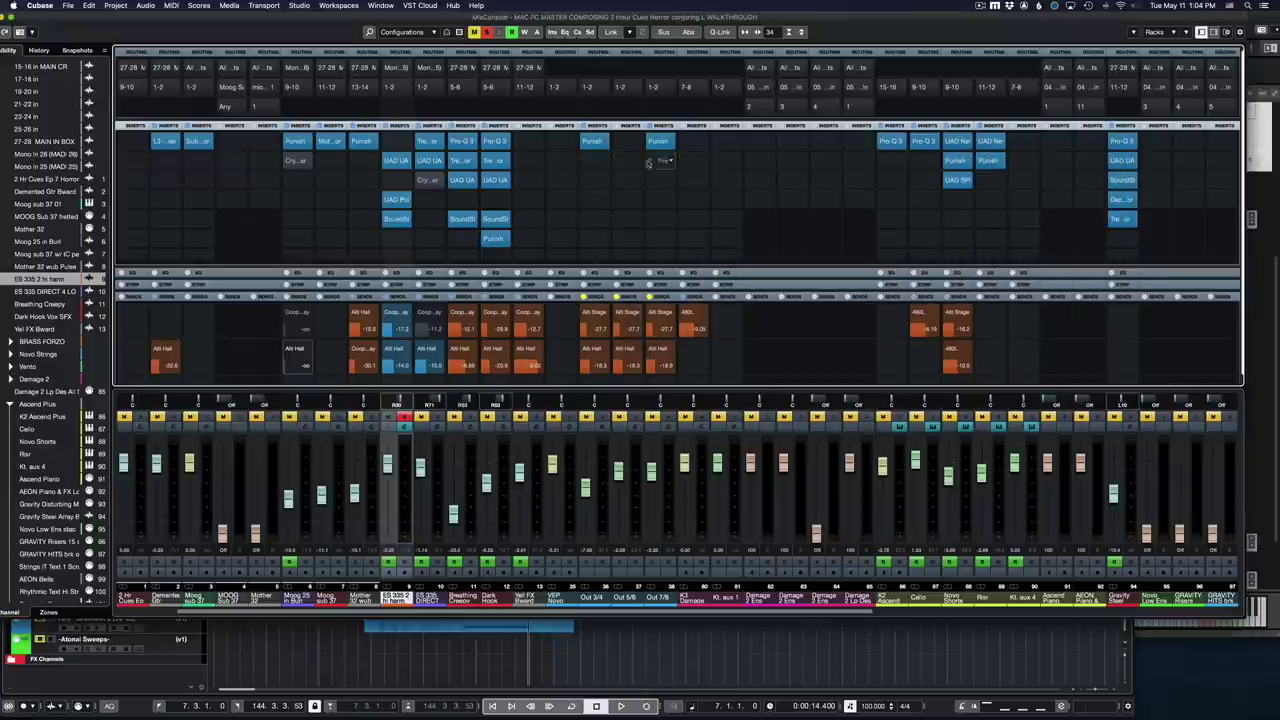
# Inspect the SoundShifter insert on the ES 335 2 hi harm channel and audition the track with its inserts bypassed
pyautogui.click(397, 218)
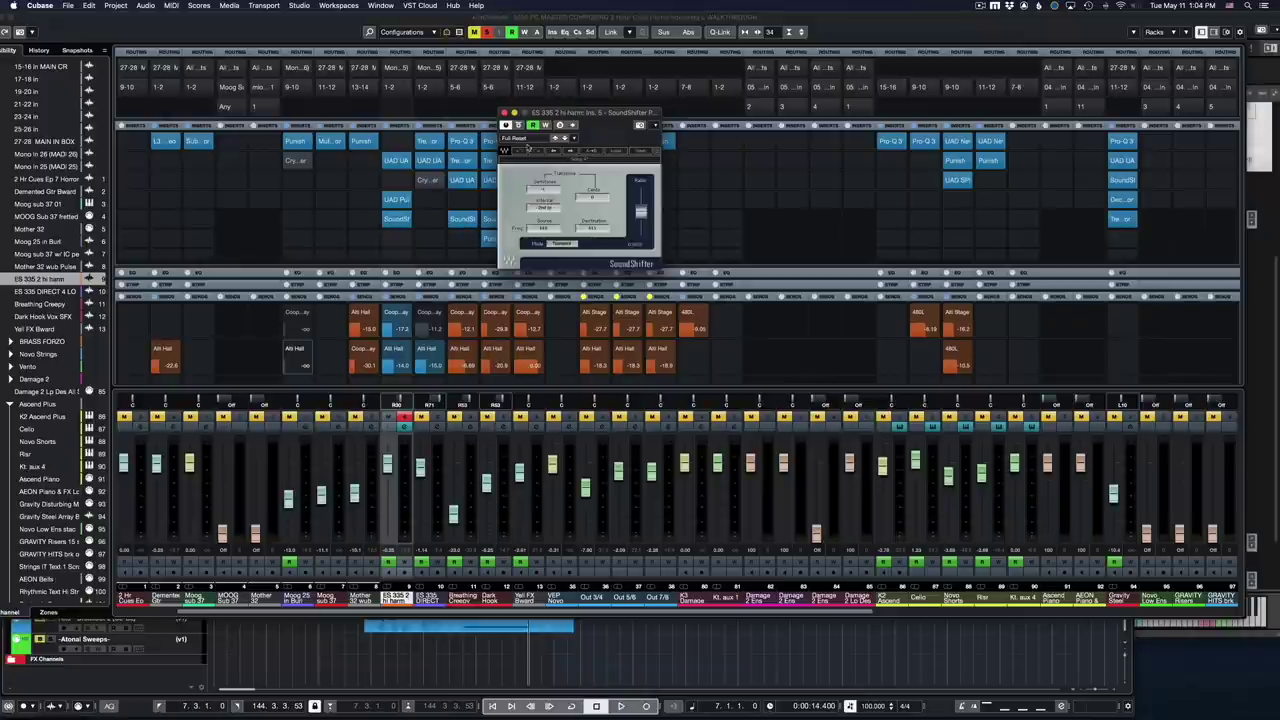
pyautogui.click(503, 113)
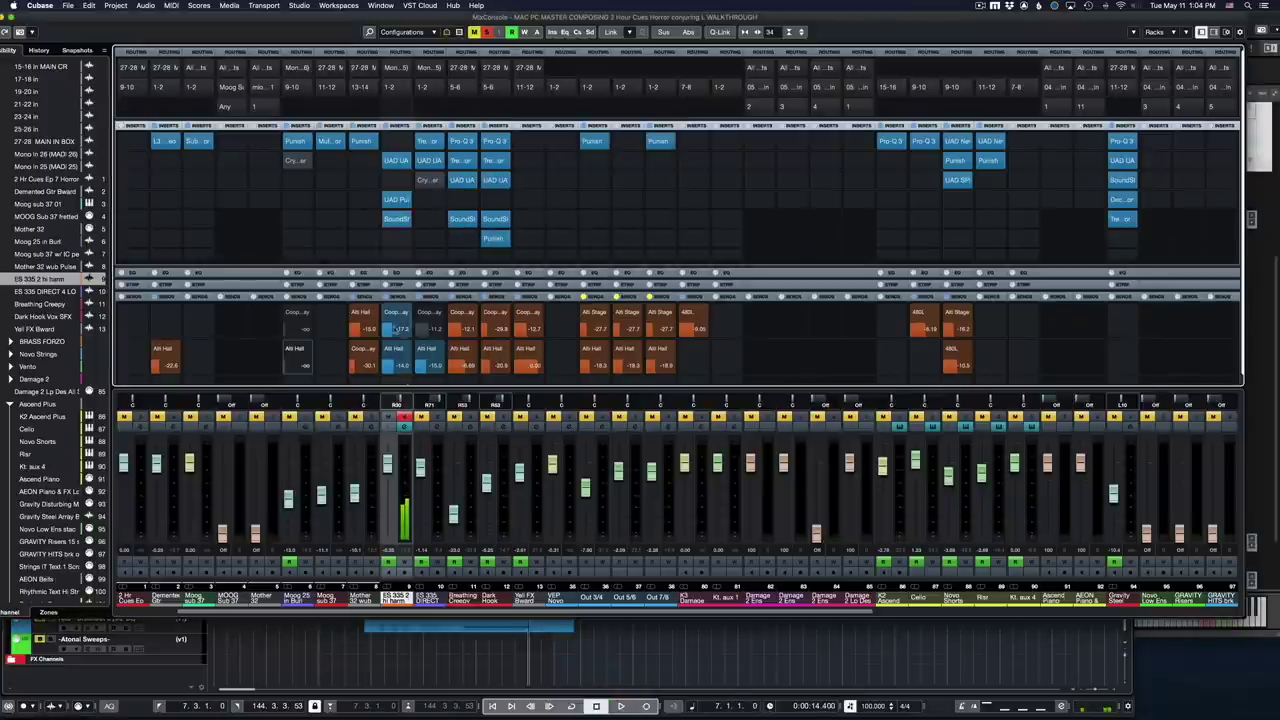
pyautogui.click(397, 125)
pyautogui.press('space')
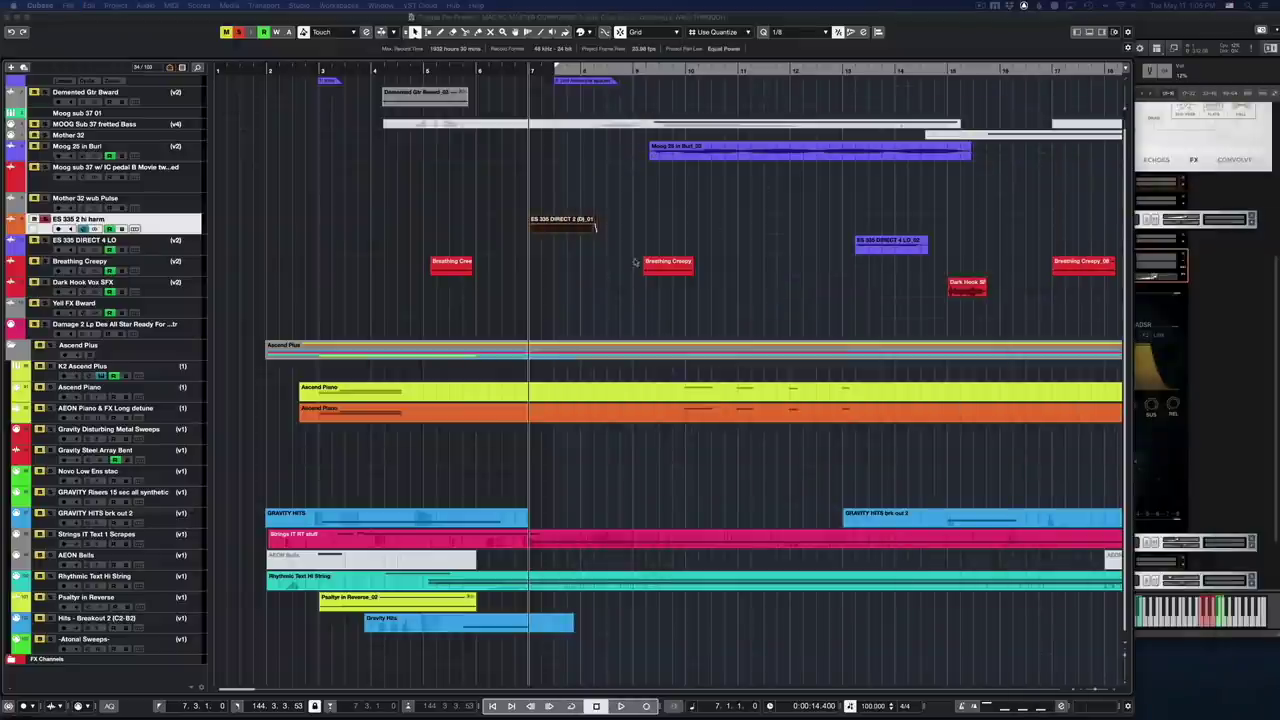
# Solo the ES 335 DIRECT 4 LO track and play its clip near bar 13 from the clip's start
pyautogui.hscroll(3, 649, 265)
pyautogui.click(780, 244)
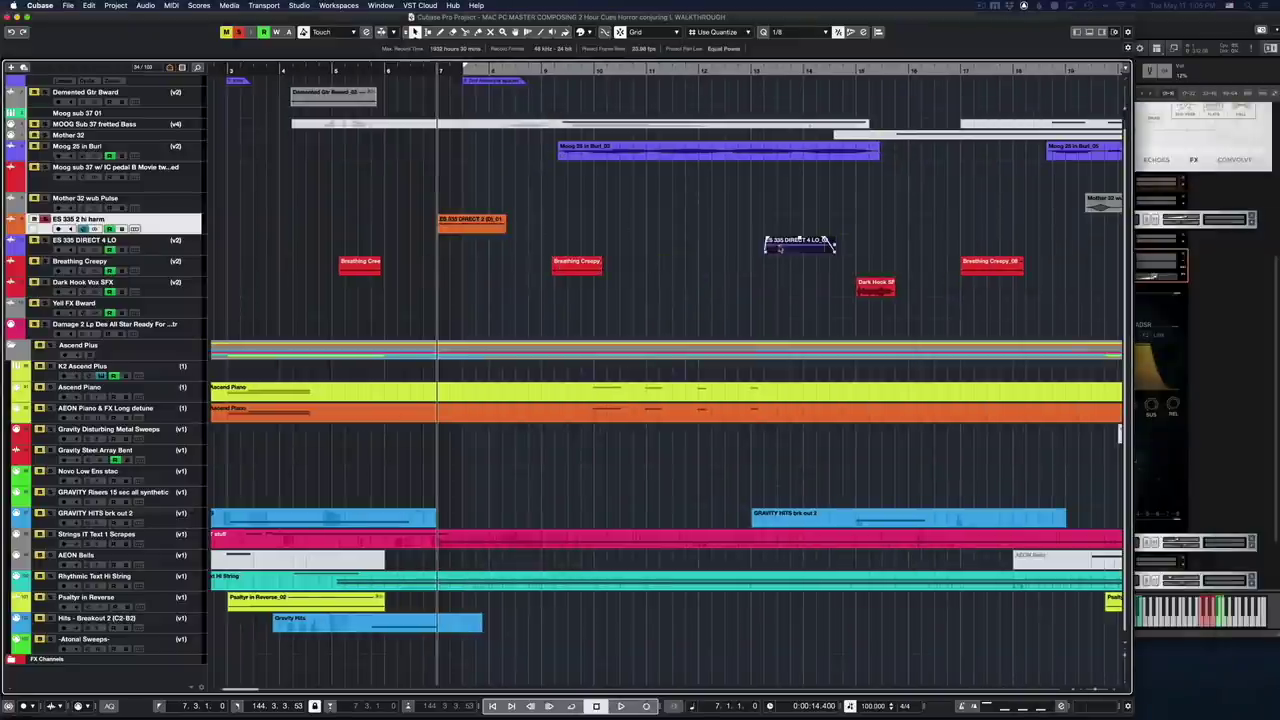
pyautogui.press('l')
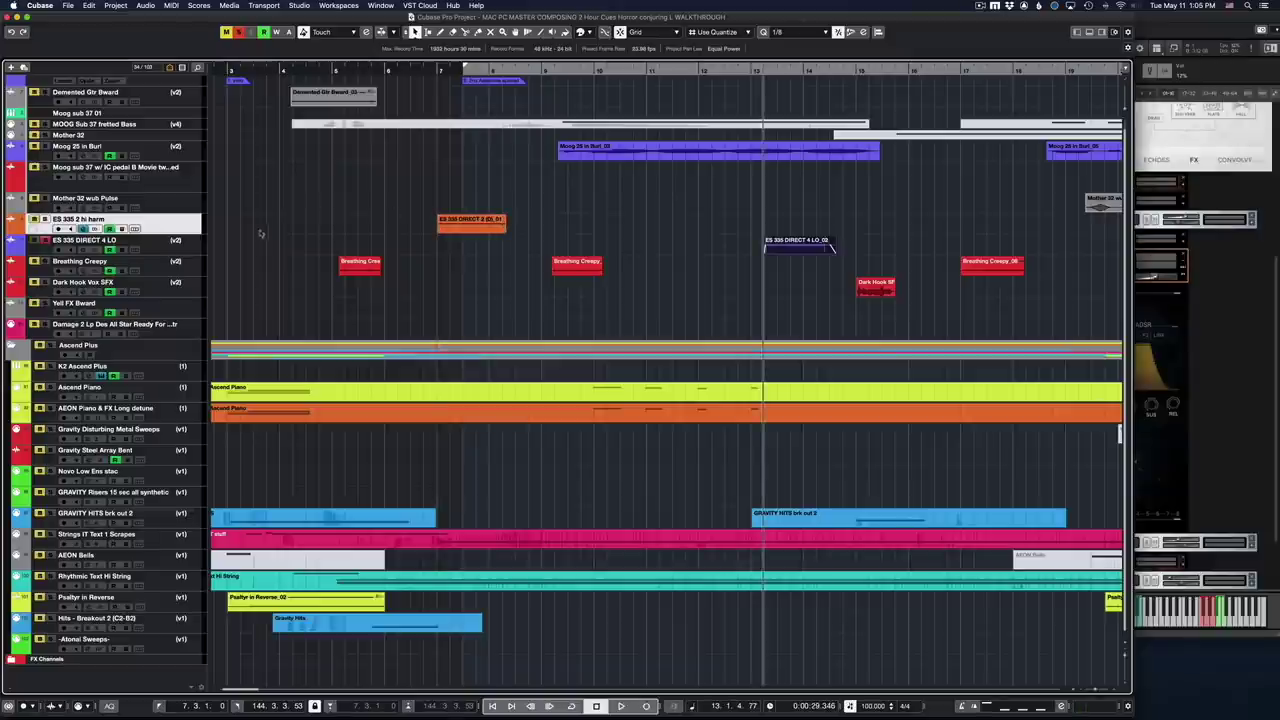
pyautogui.click(191, 250)
pyautogui.press('space')
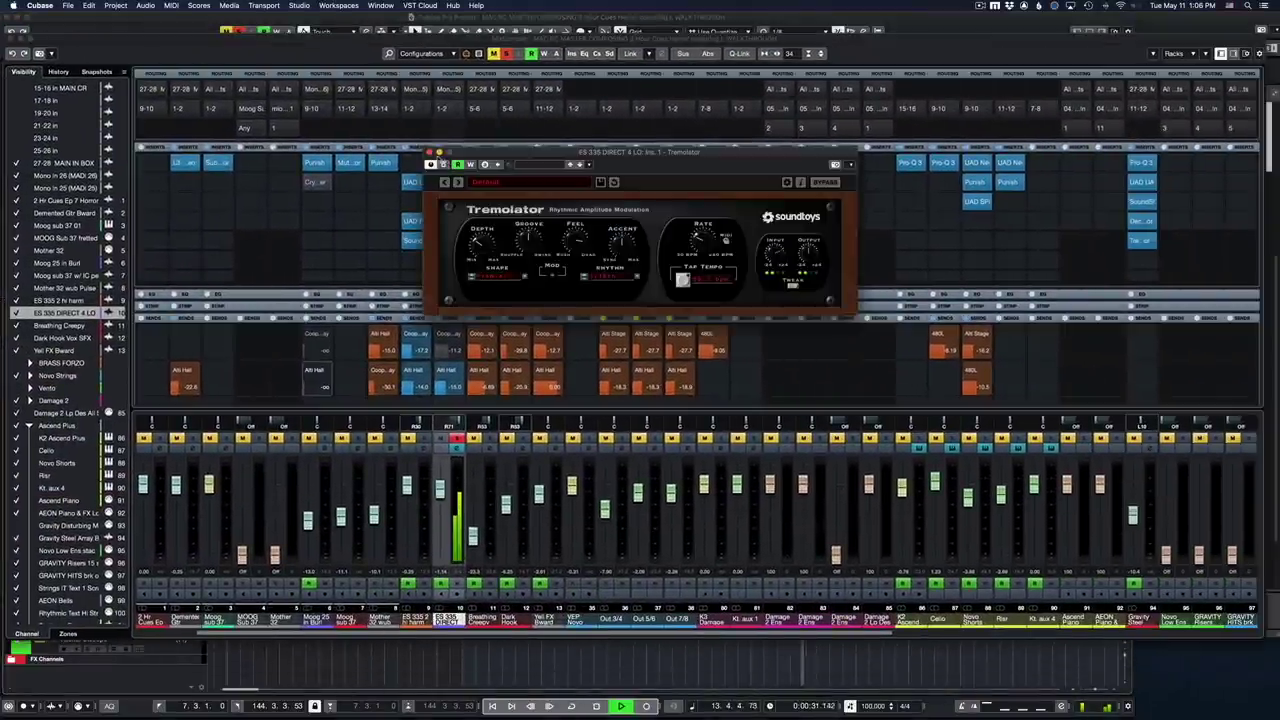
# Close the Tremolator insert and view the UAD UA 1176 Rev A compressor on the ES 335 DIRECT 4 LO channel
pyautogui.press('space')
pyautogui.click(431, 152)
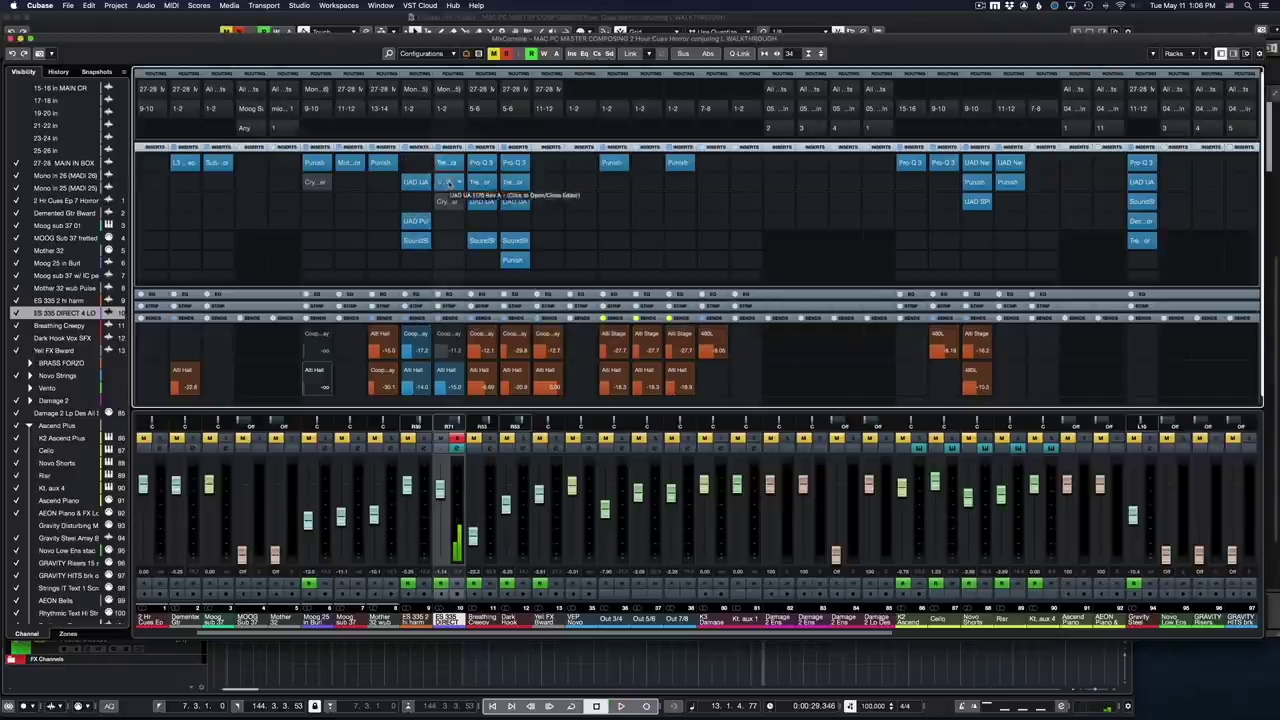
pyautogui.click(448, 182)
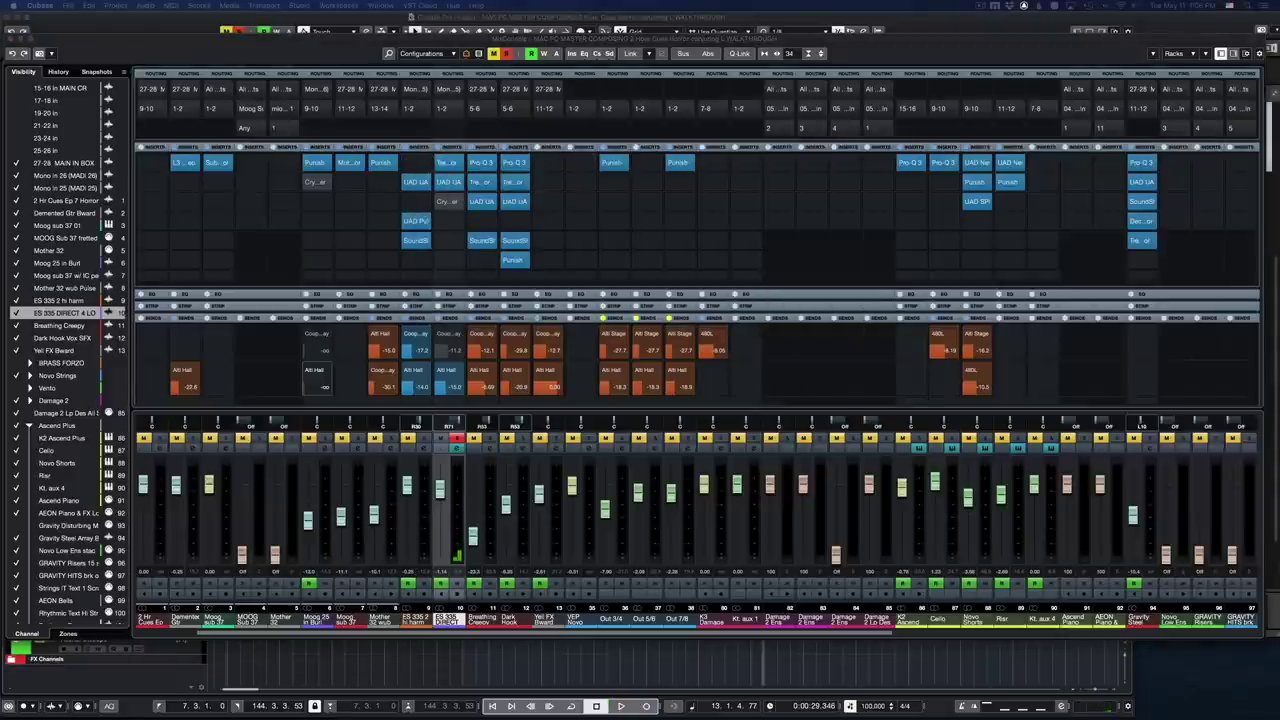
pyautogui.moveTo(727, 91); pyautogui.dragTo(632, 177)
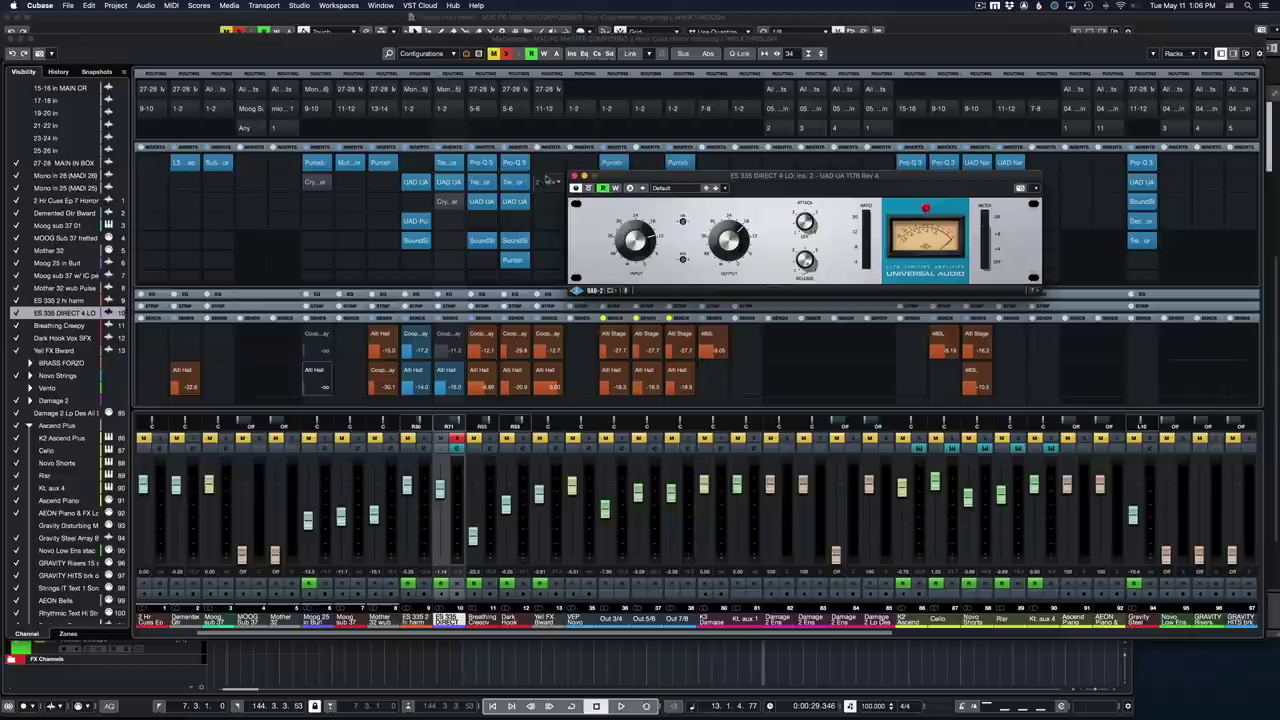
# Bypass all inserts on the ES 335 DIRECT 4 LO channel and audition the unprocessed guitar
pyautogui.click(438, 148)
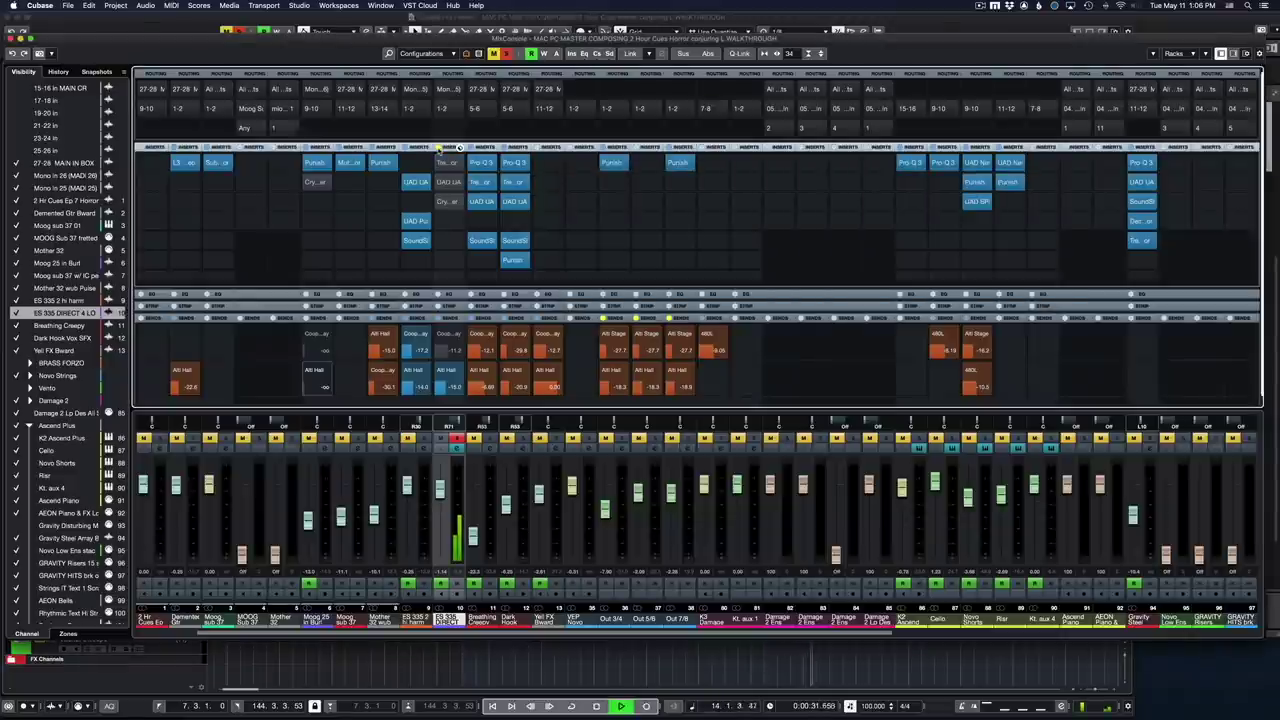
pyautogui.press('space')
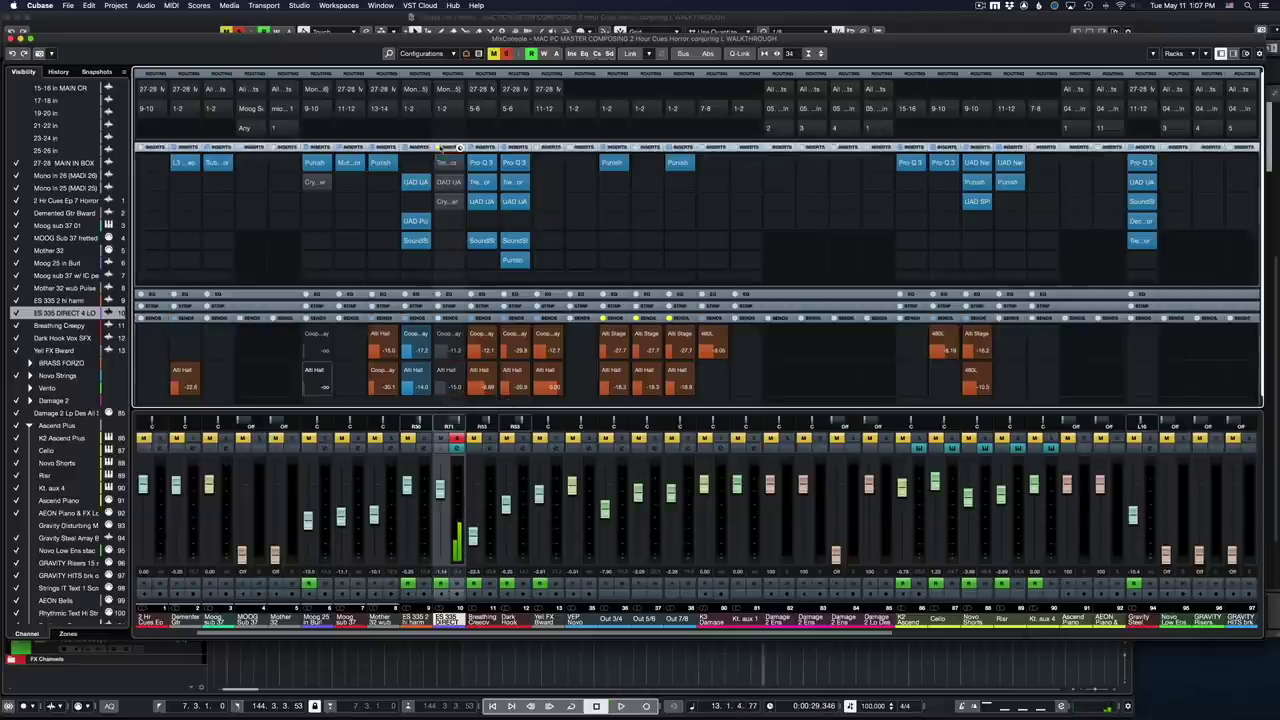
# Stop playback, close the UA 1176 compressor window, and review the ES 335 guitar clips placed after bar 24
pyautogui.press('space')
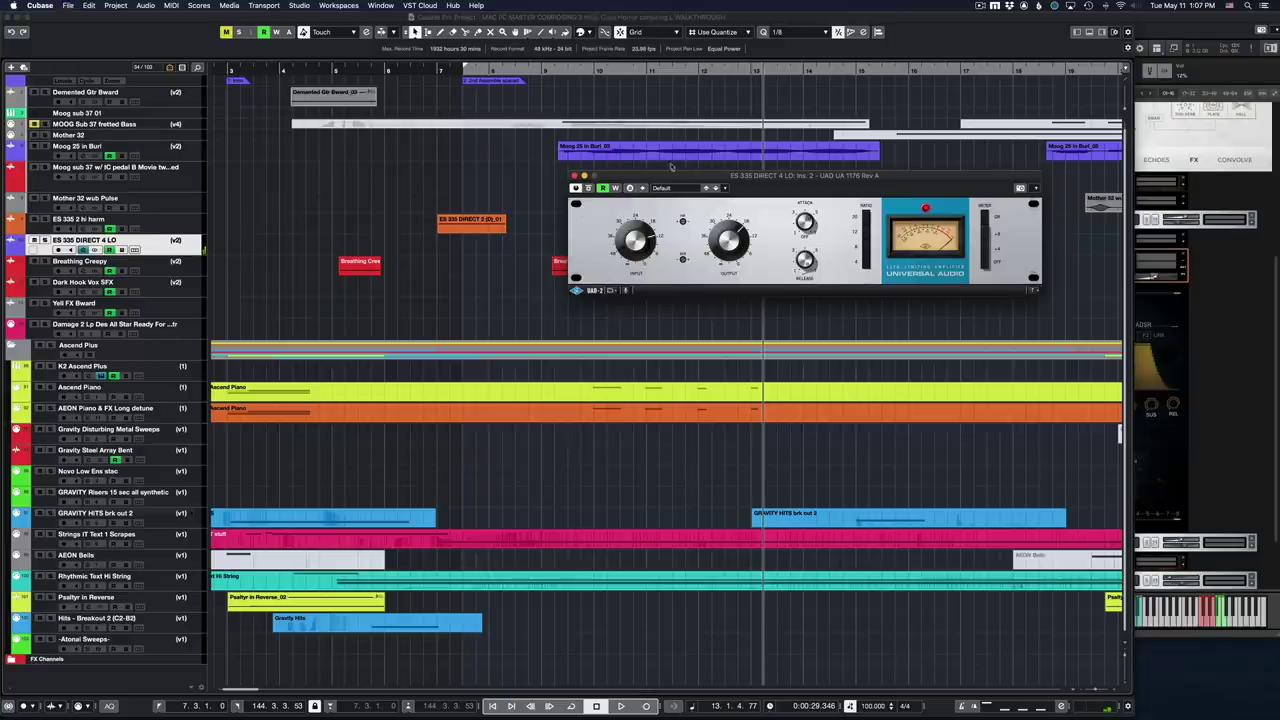
pyautogui.click(576, 176)
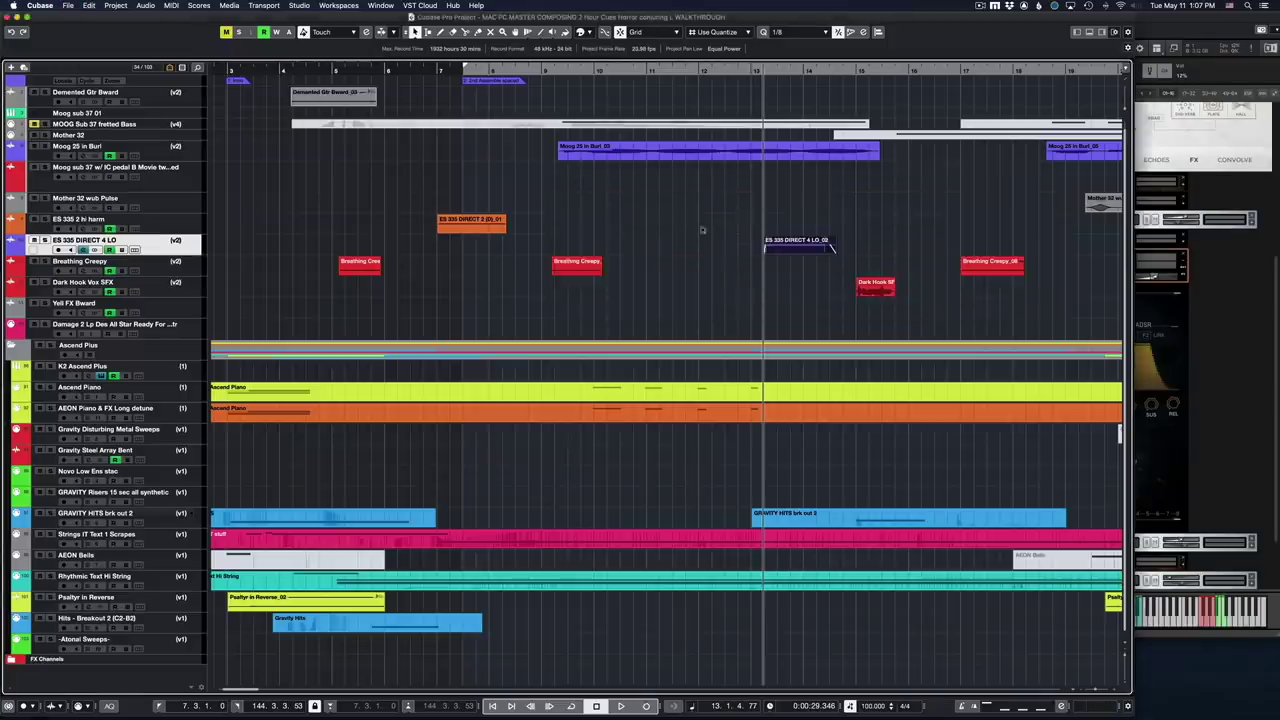
pyautogui.hscroll(5, 851, 225)
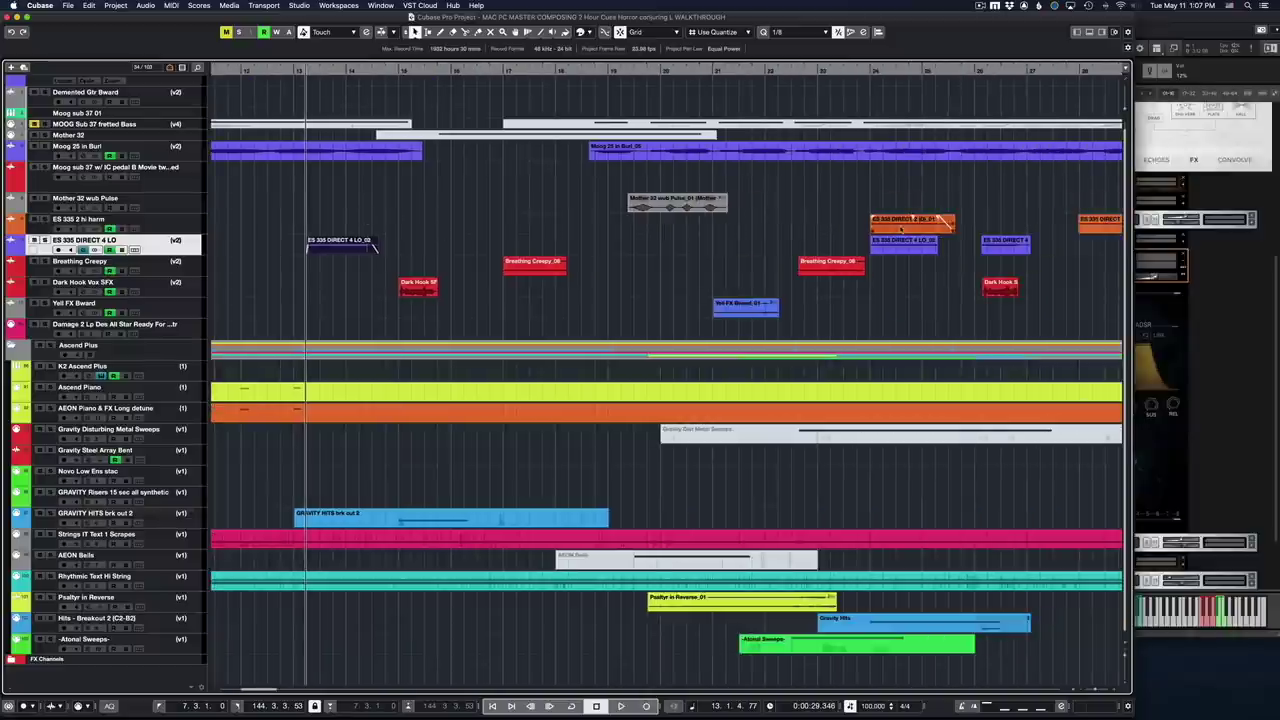
pyautogui.hscroll(4, 868, 244)
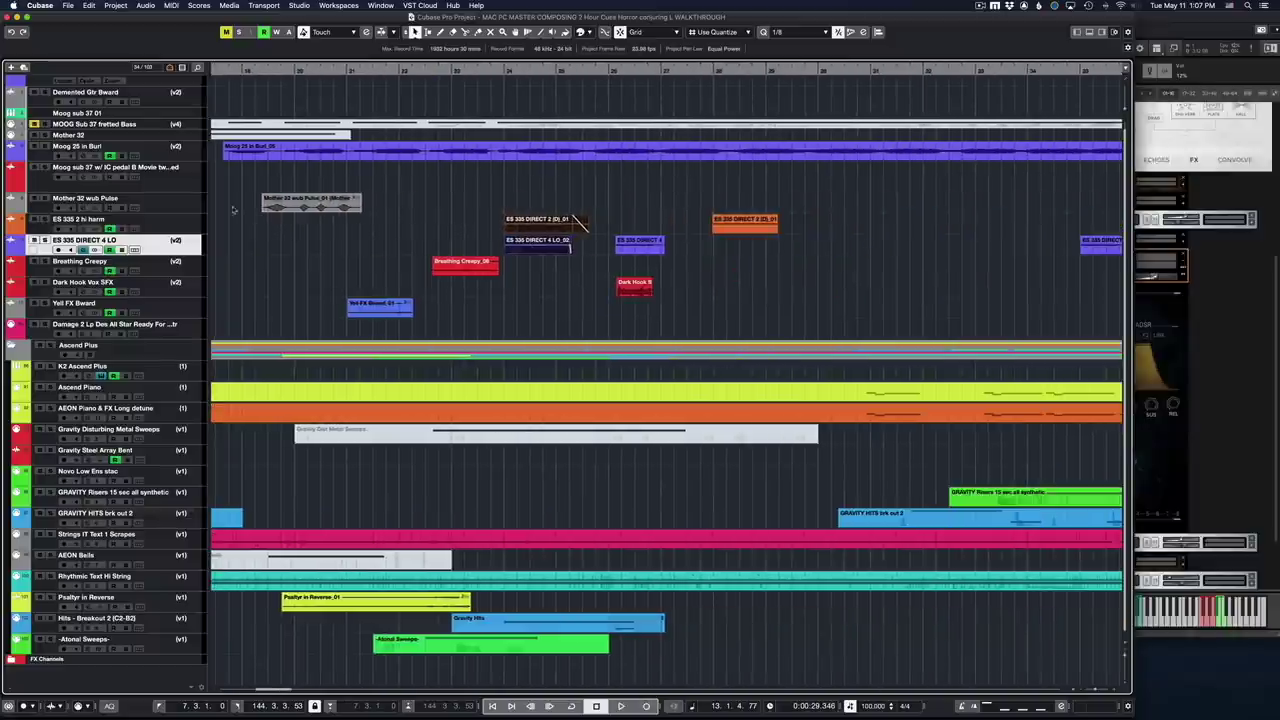
# Audition the cue from bar 3 and enlarge the note area above the controller lanes for the Strings IT RT stuff clip
pyautogui.press('space')
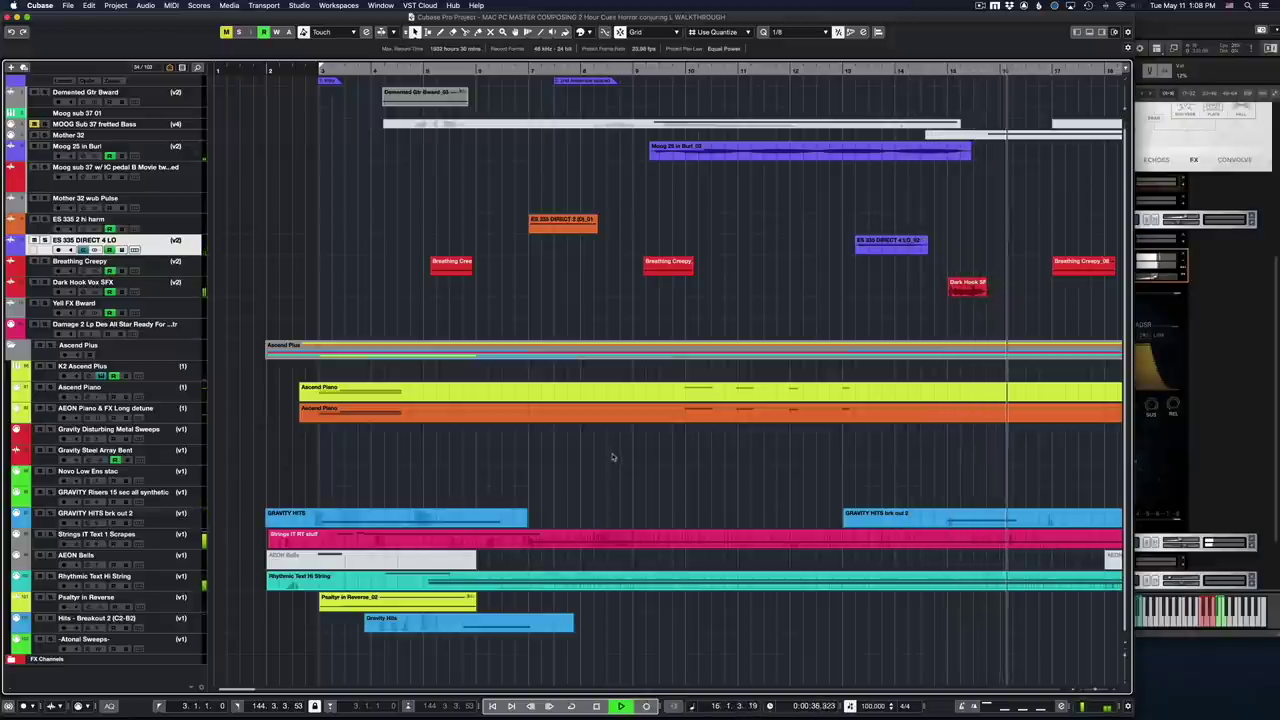
pyautogui.press('space')
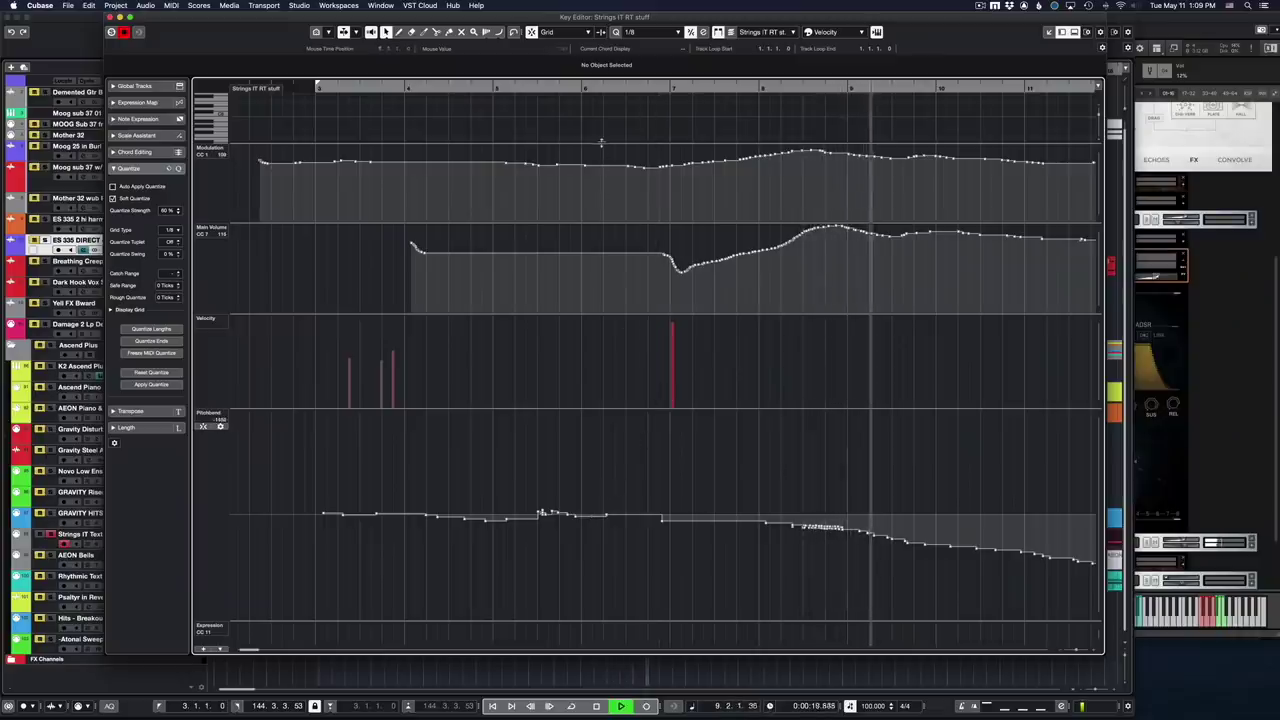
pyautogui.moveTo(601, 150); pyautogui.dragTo(591, 349)
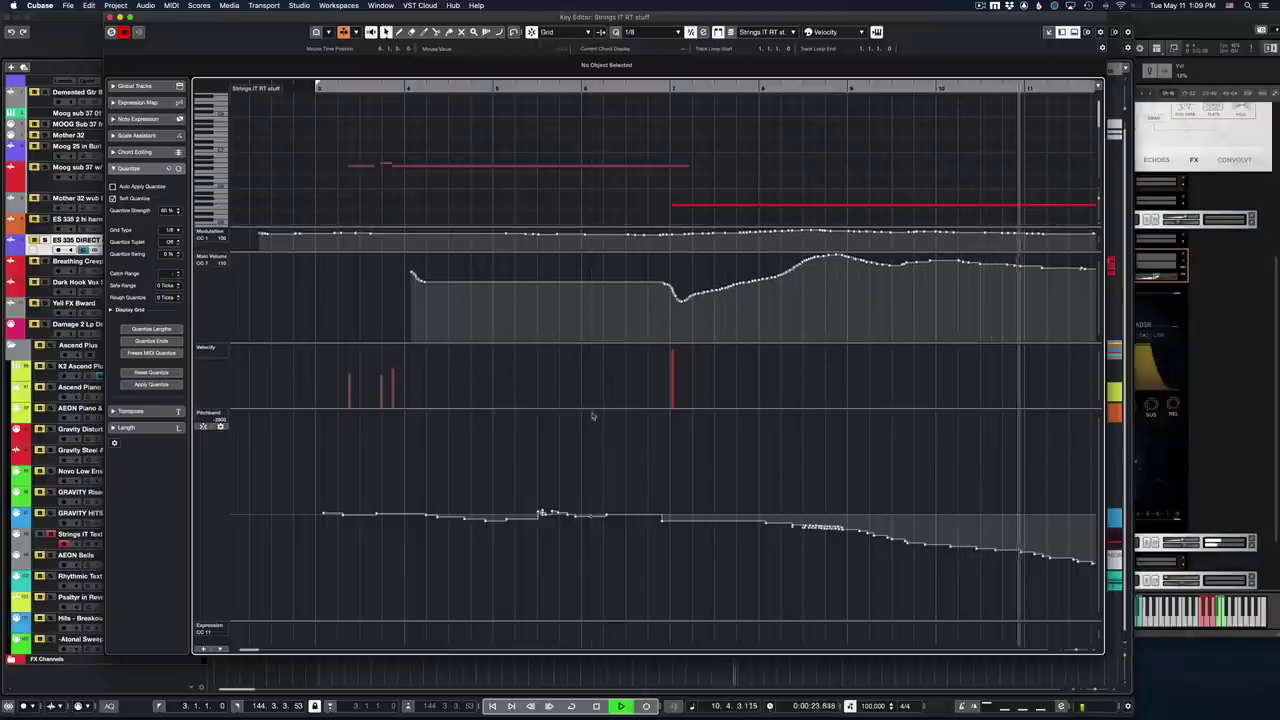
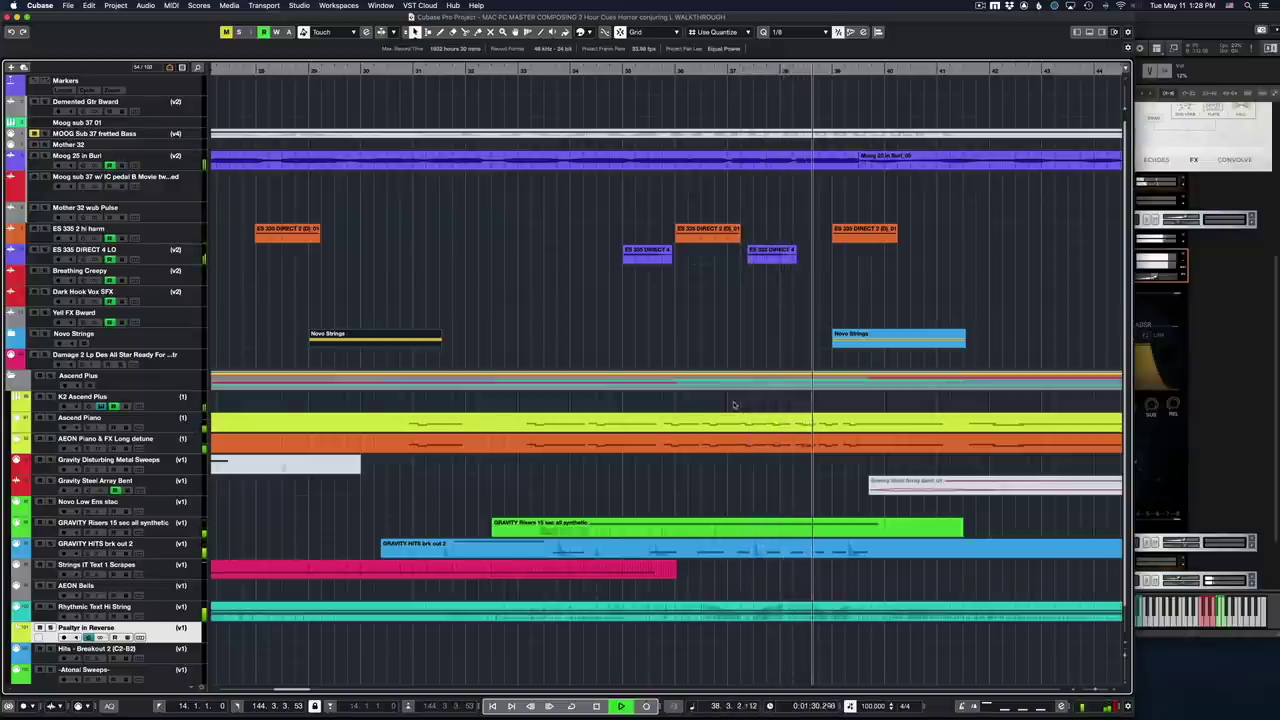
# Follow the full cue's playback through to its end near bar 47 and stop it
pyautogui.hscroll(3, 733, 404)
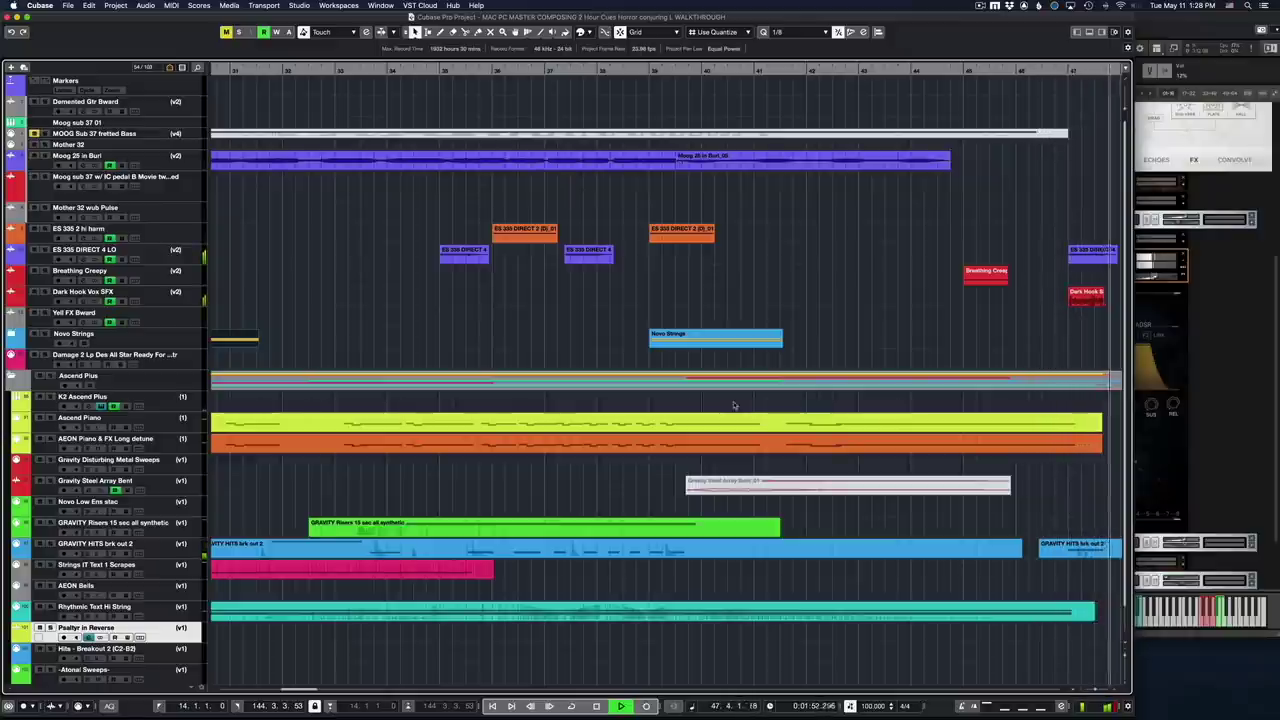
pyautogui.hscroll(5, 733, 405)
pyautogui.press('space')
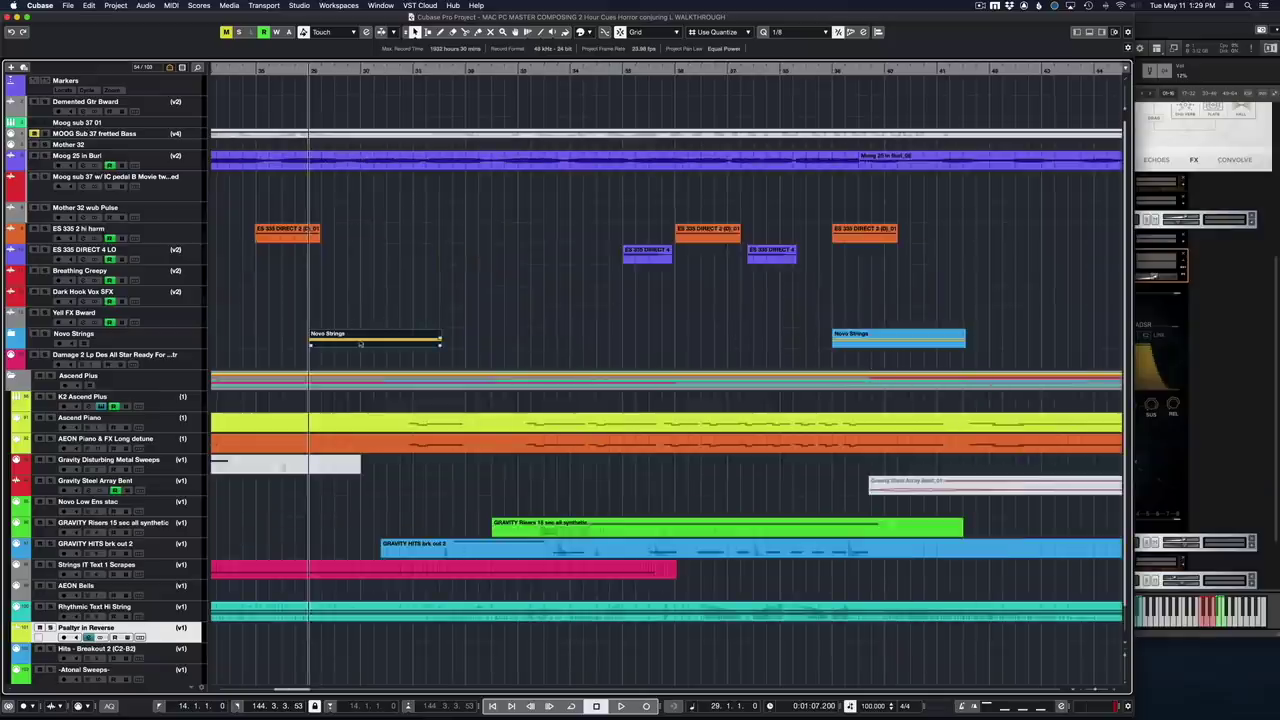
# Expand the Novo Strings folder and compare the tremolo clips at bar 29 with the pair near bar 15
pyautogui.click(11, 334)
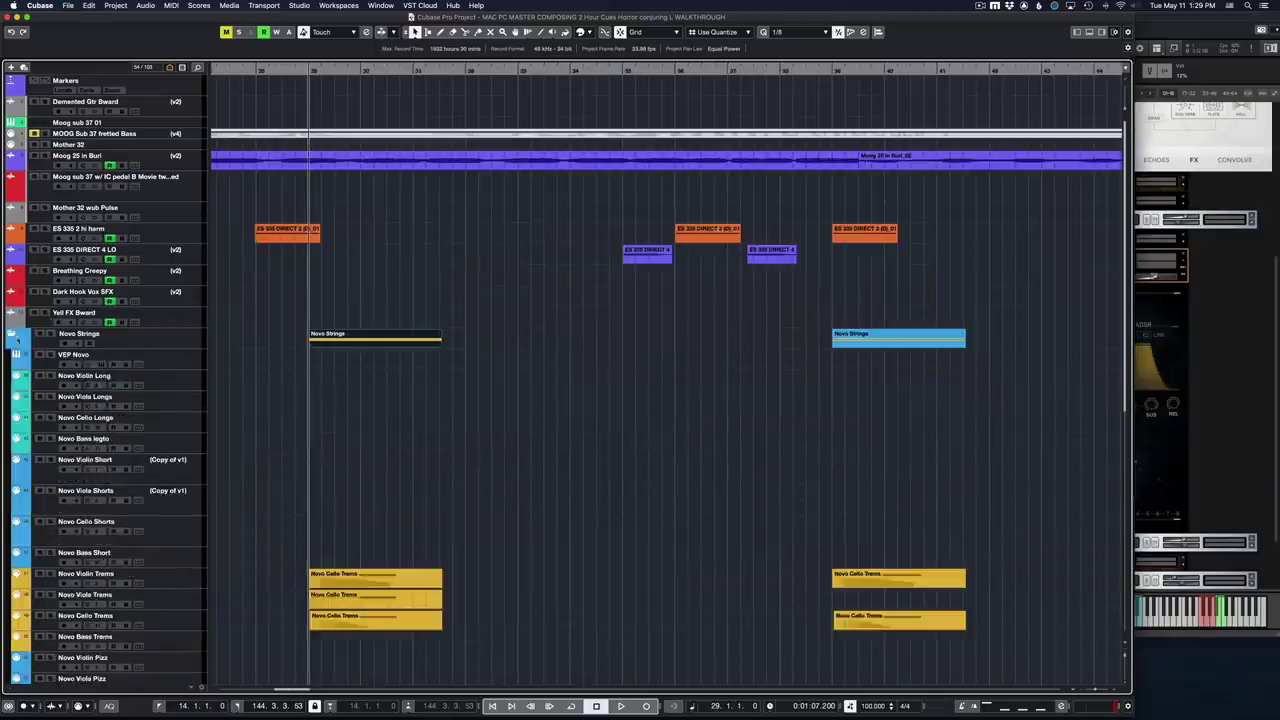
pyautogui.click(338, 606)
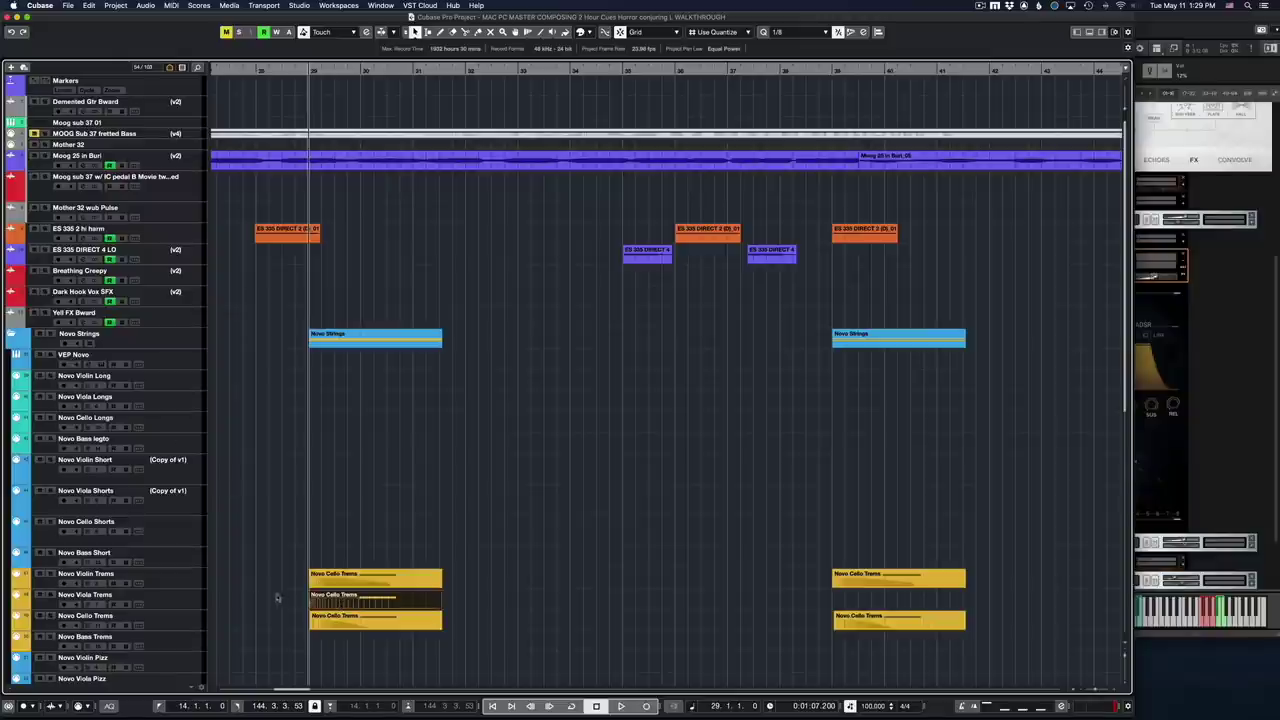
pyautogui.scroll(-3, 285, 598)
pyautogui.hscroll(-10, 363, 466)
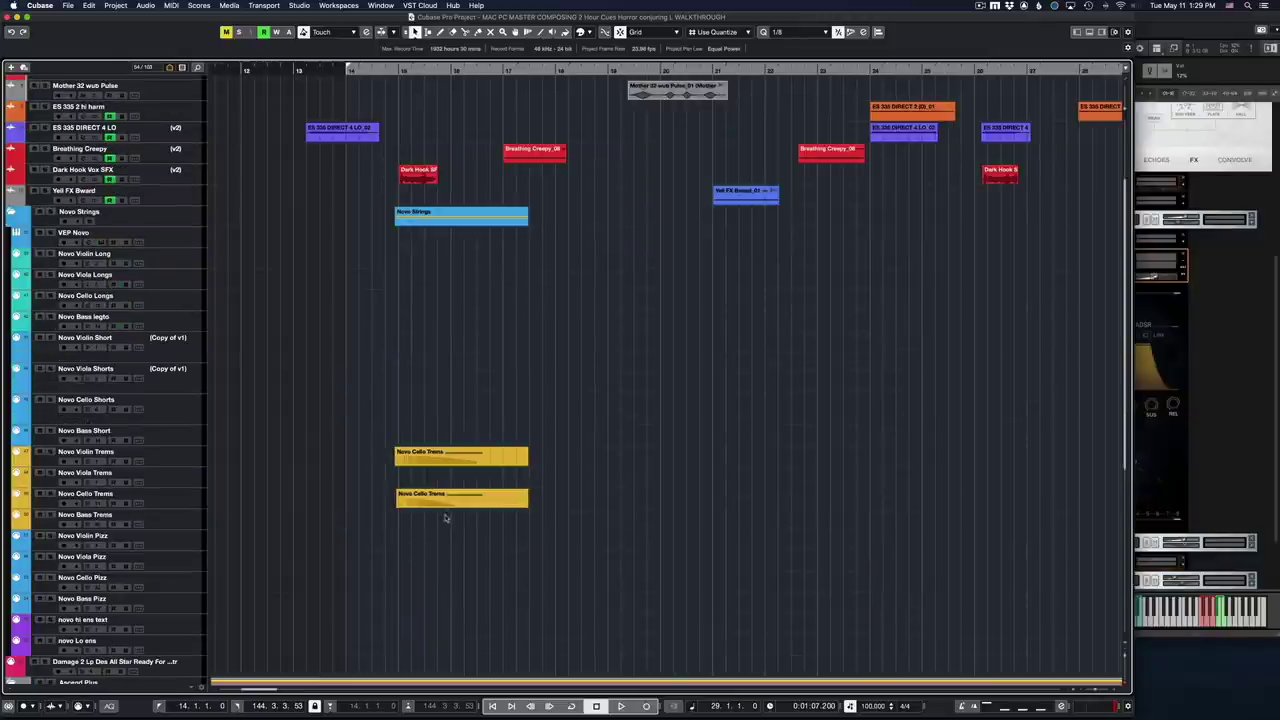
pyautogui.hscroll(9, 450, 508)
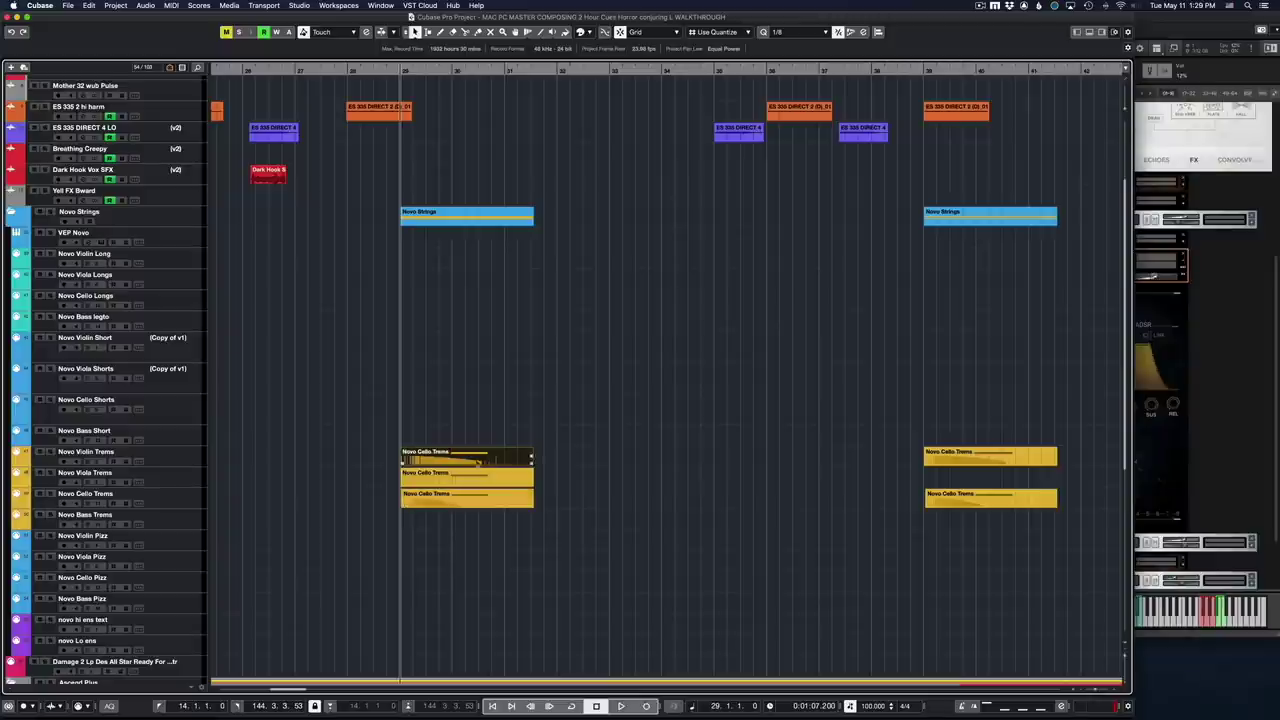
# Open the Novo Viola Trems clip at bar 29 in the Key Editor, play it with its pitchbend curve, and close the editor
pyautogui.click(433, 482)
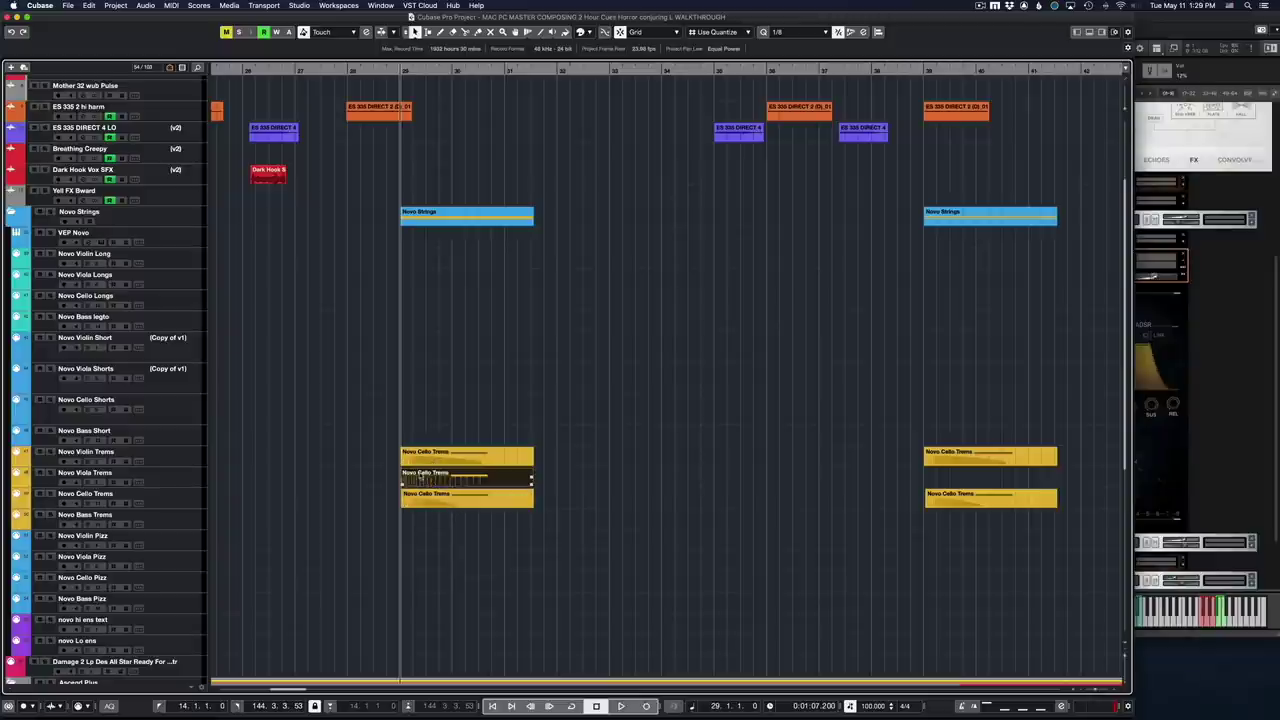
pyautogui.doubleClick(433, 482)
pyautogui.click(415, 189)
pyautogui.press('space')
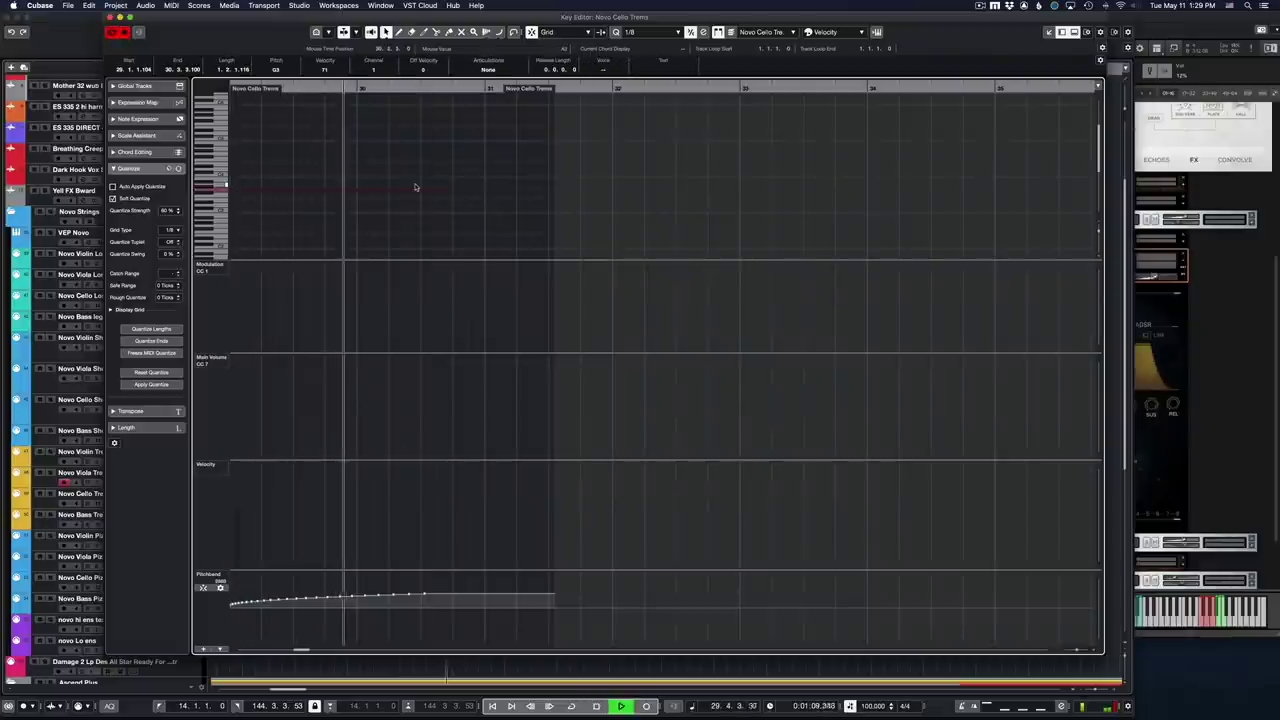
pyautogui.press('space')
pyautogui.press('super+w')
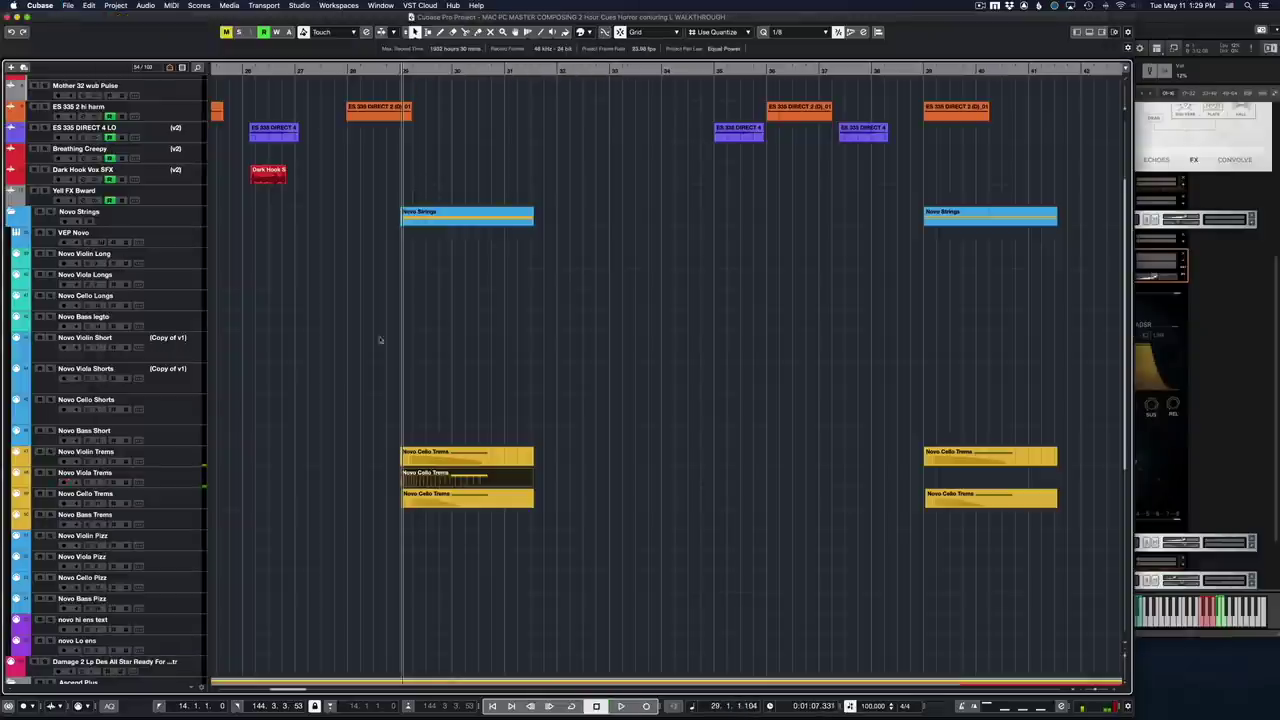
# Examine the Novo Cello Trems track's bar 29 clip in the Key Editor, play its pitchbend glide, and close the editor
pyautogui.doubleClick(427, 503)
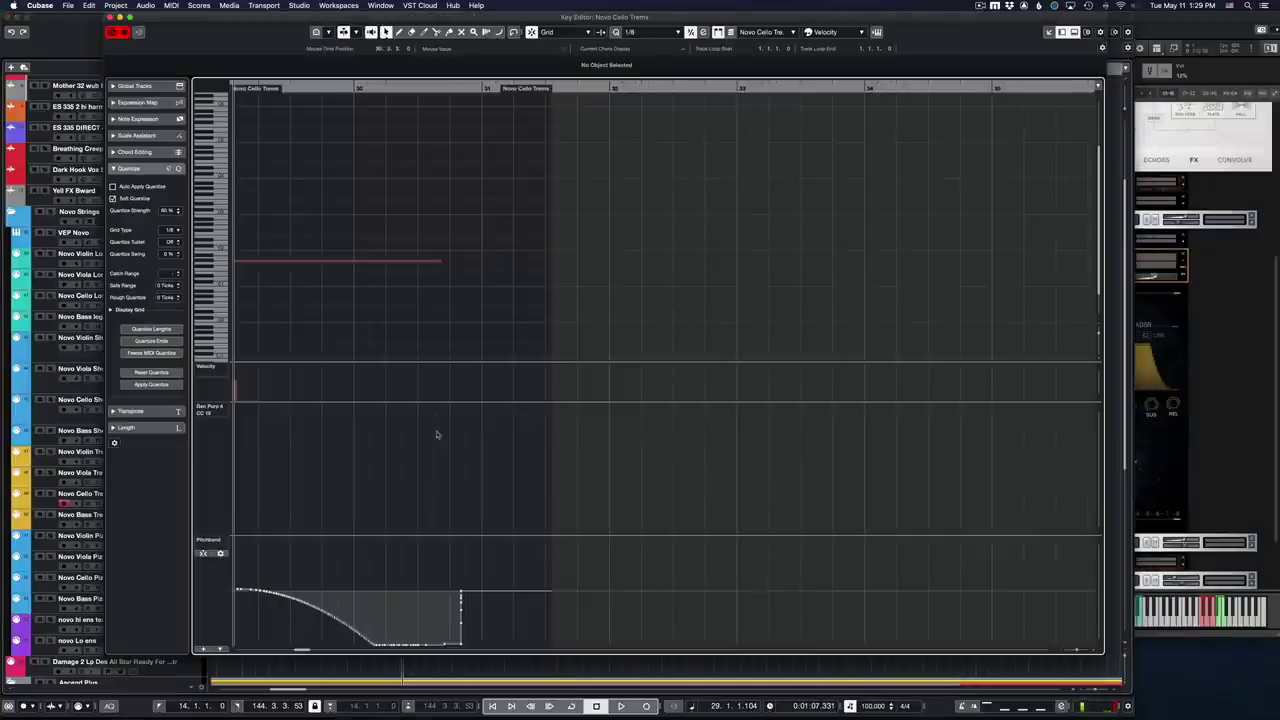
pyautogui.press('space')
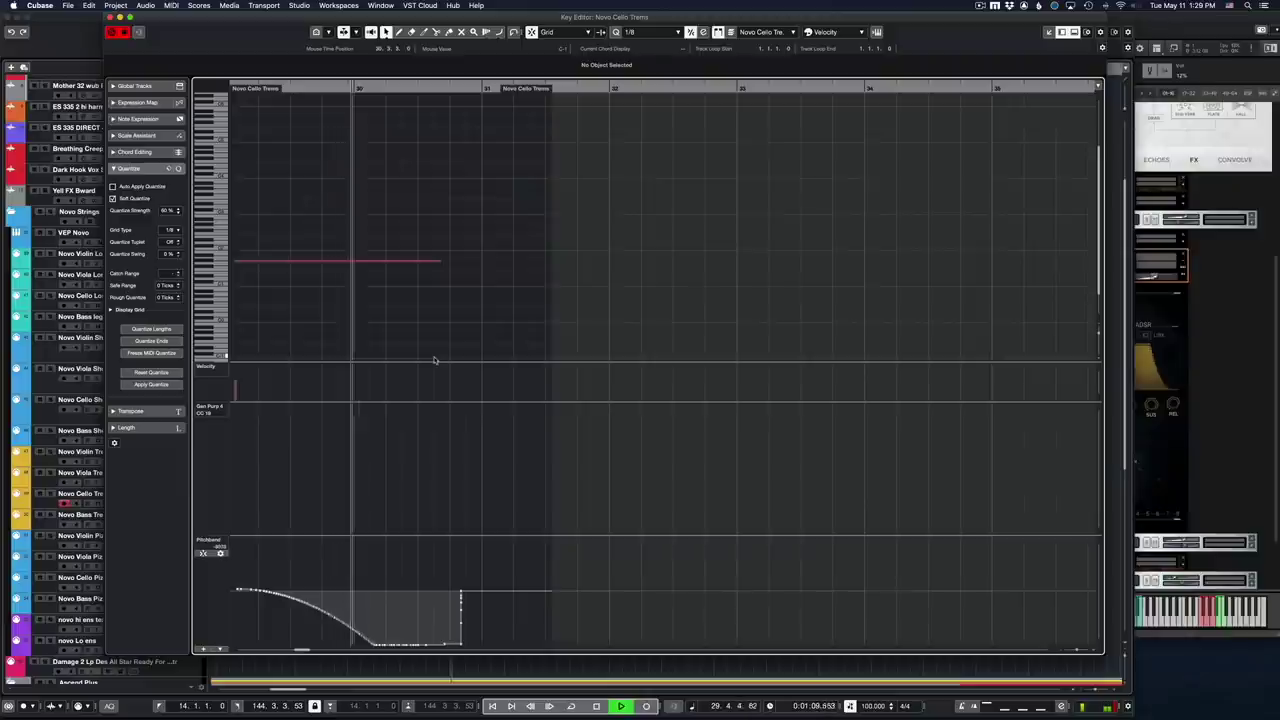
pyautogui.press('space')
pyautogui.press('Return')
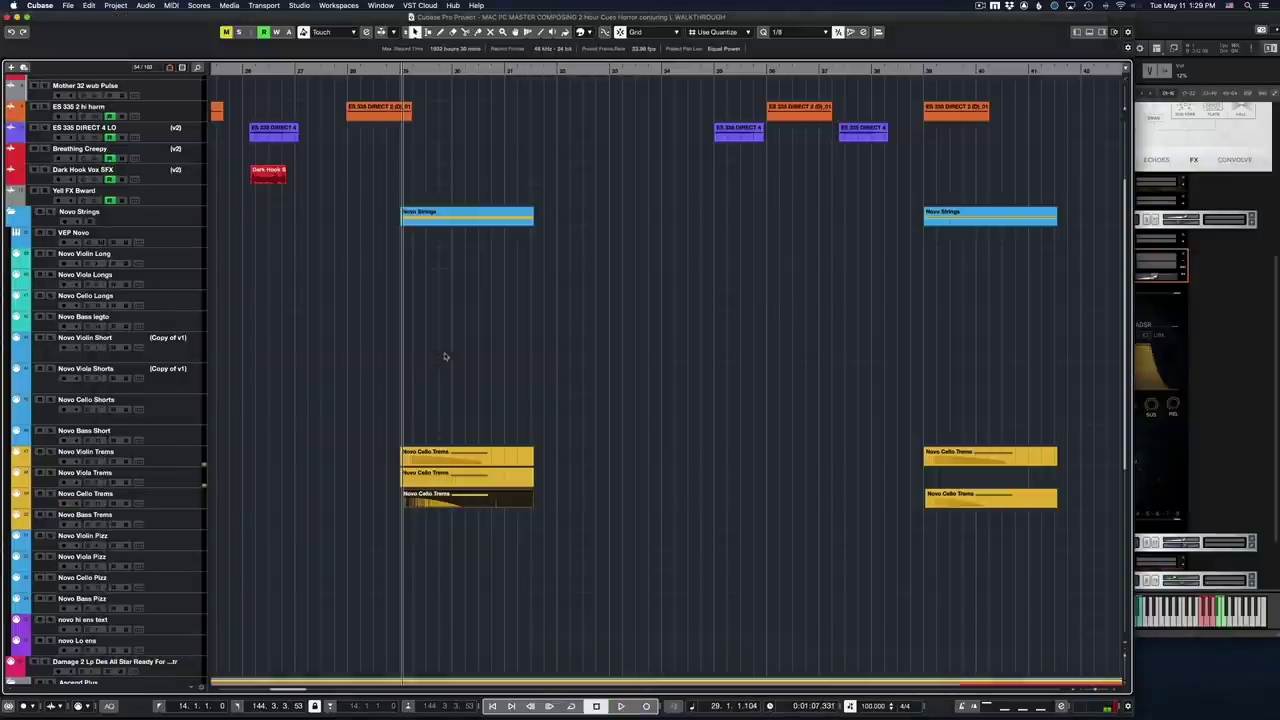
# Inspect the Novo Violin Trems clip at bar 29 in the Key Editor, audition its pitchbend glide, and close the editor
pyautogui.doubleClick(427, 448)
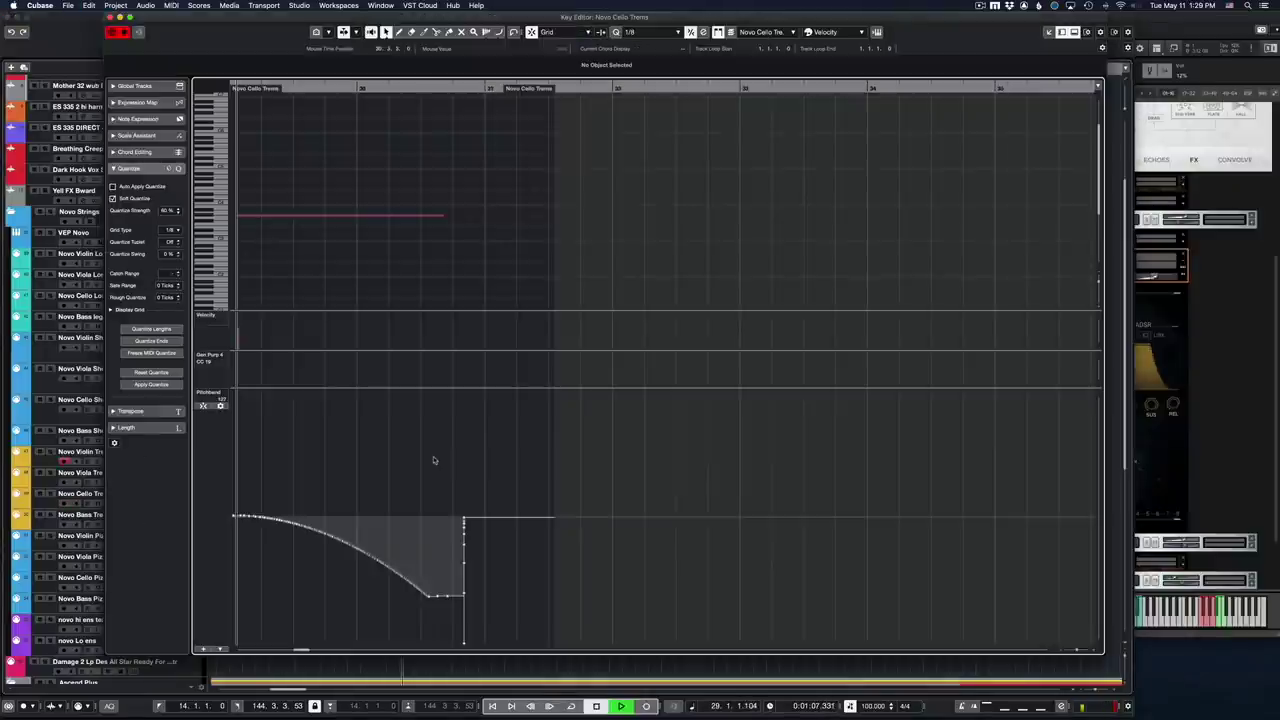
pyautogui.press('space')
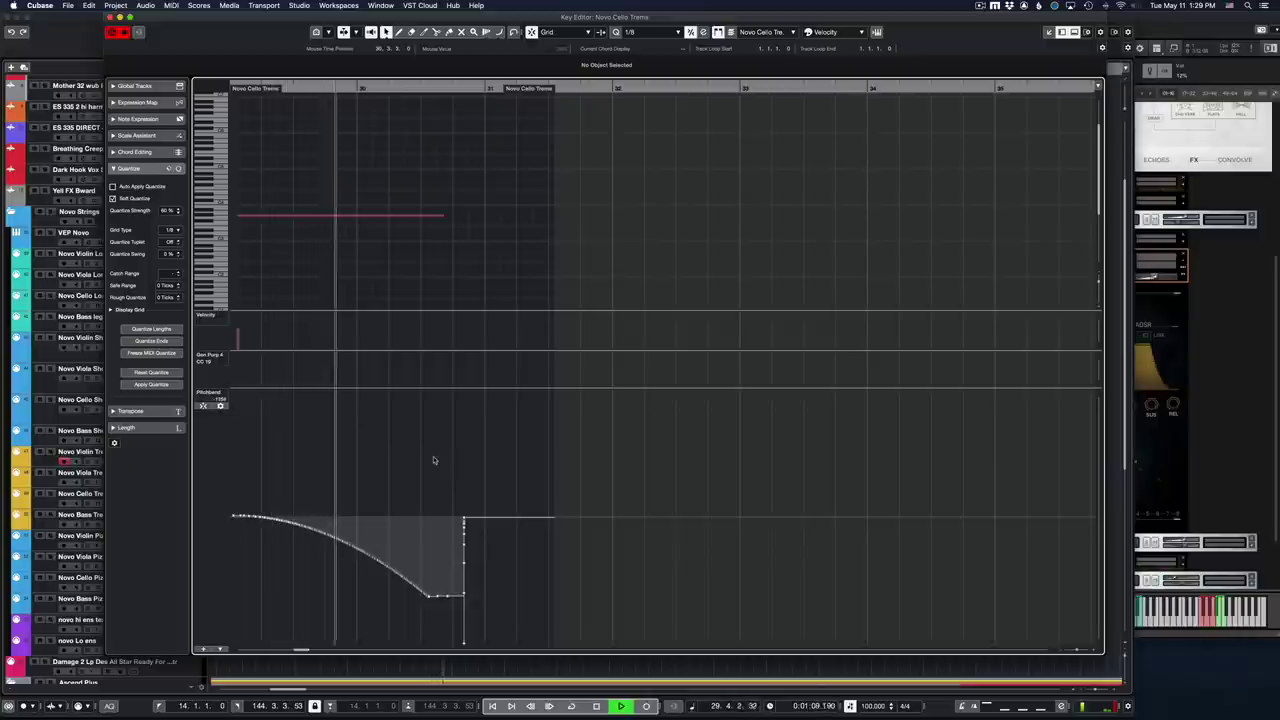
pyautogui.press('space')
pyautogui.press('Return')
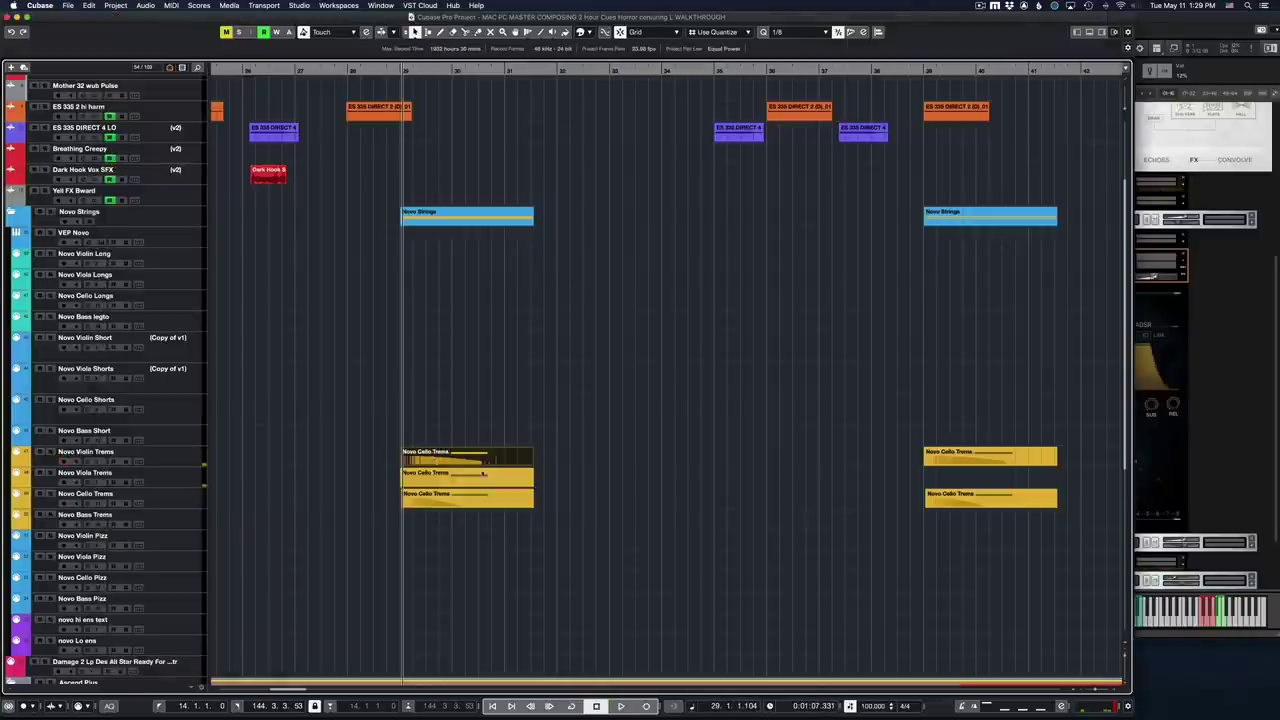
# Audition the tremolo clips at bar 29 together and collapse the Novo Strings folder
pyautogui.press('space')
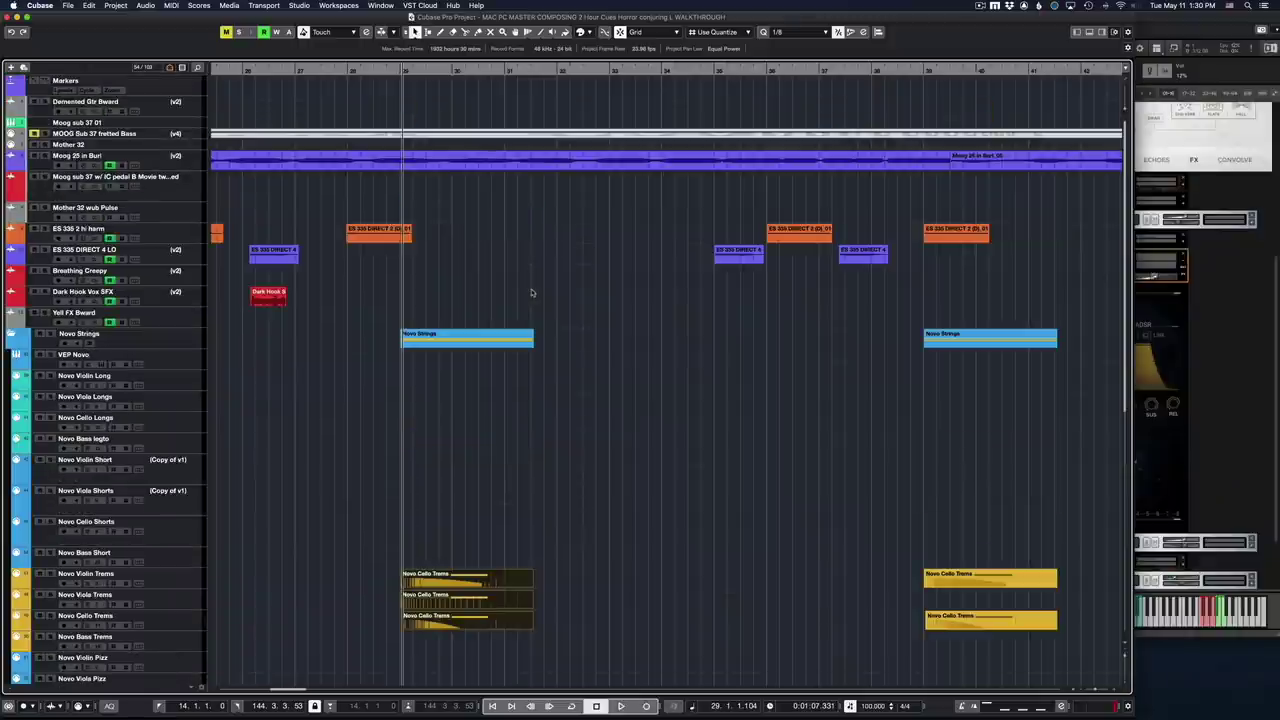
pyautogui.click(16, 333)
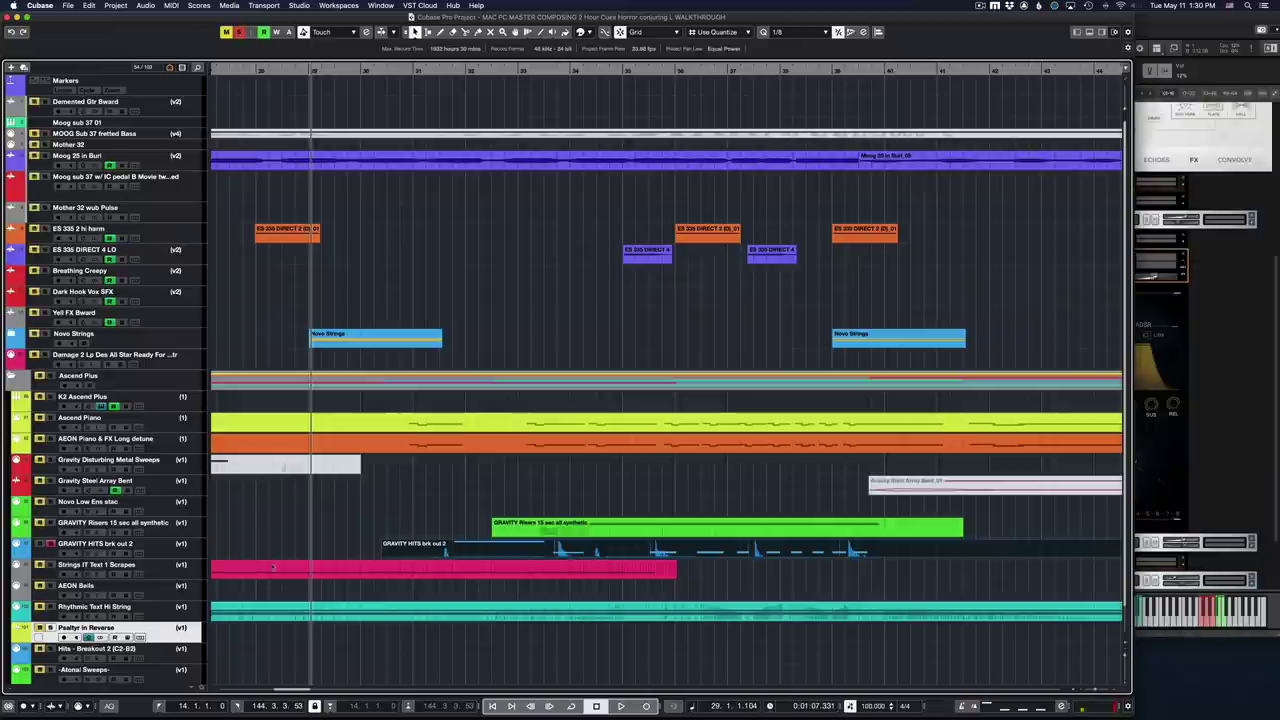
# Open the GRAVITY HITS brk out 2 clip in the Key Editor and play its notes with auto-scroll on
pyautogui.doubleClick(445, 548)
pyautogui.press('space')
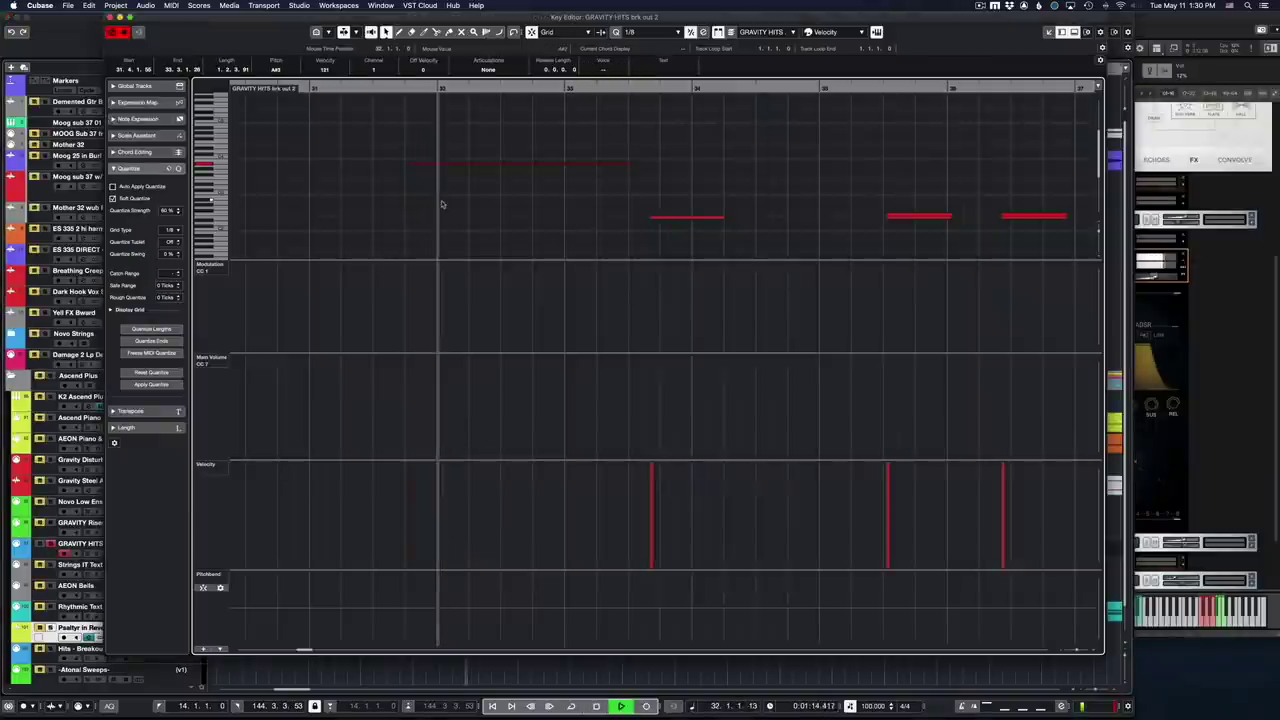
pyautogui.press('f')
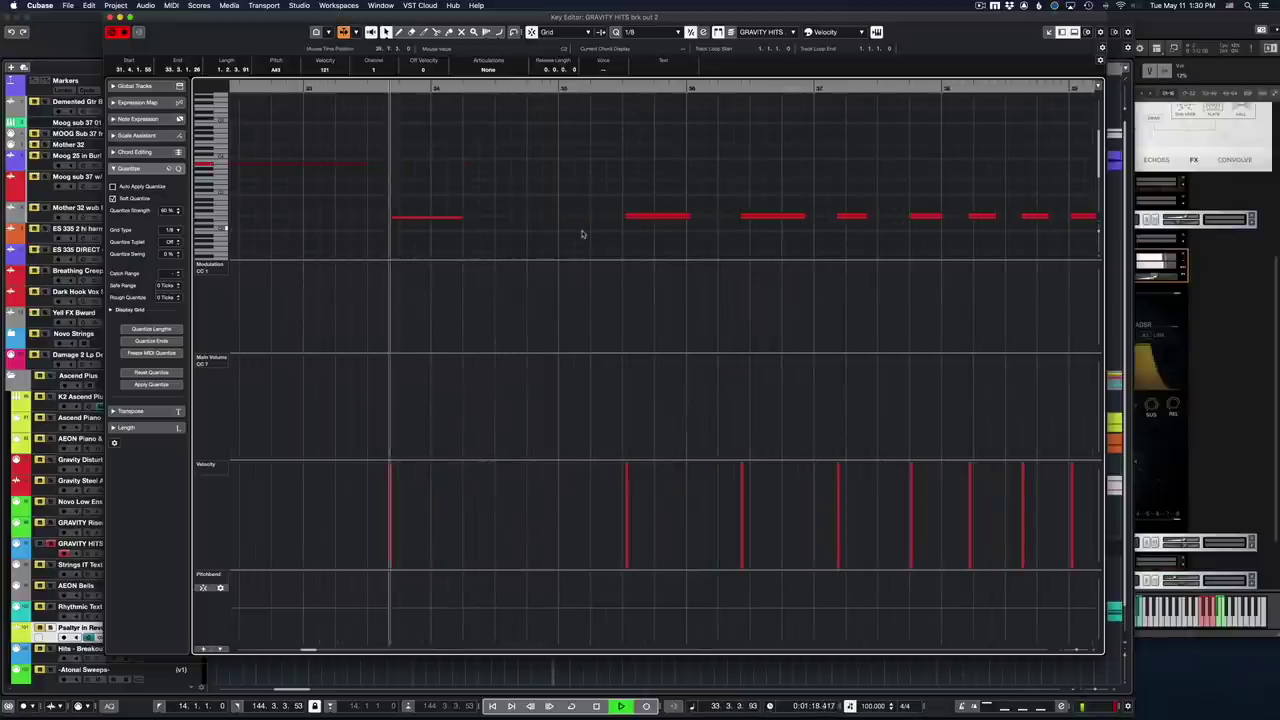
pyautogui.press('space')
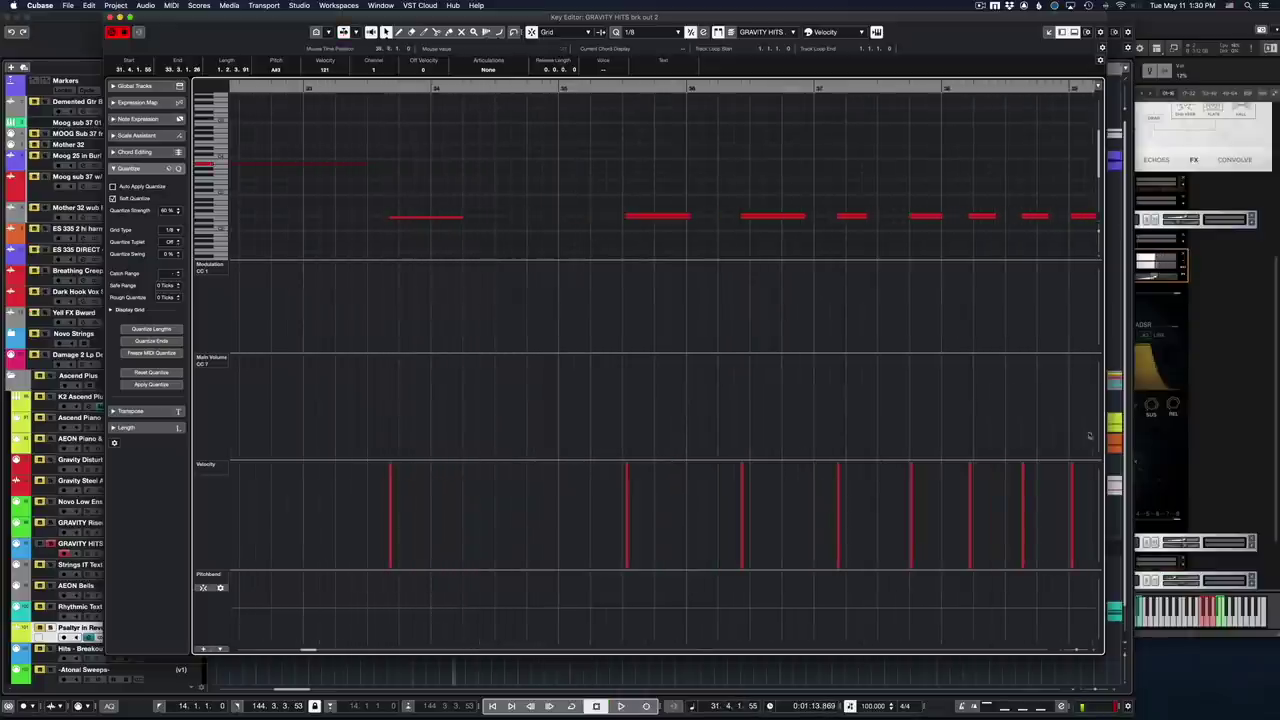
# View the Hits - Breakout 2 Gravity instrument in Kontakt and close the Key Editor
pyautogui.click(1174, 369)
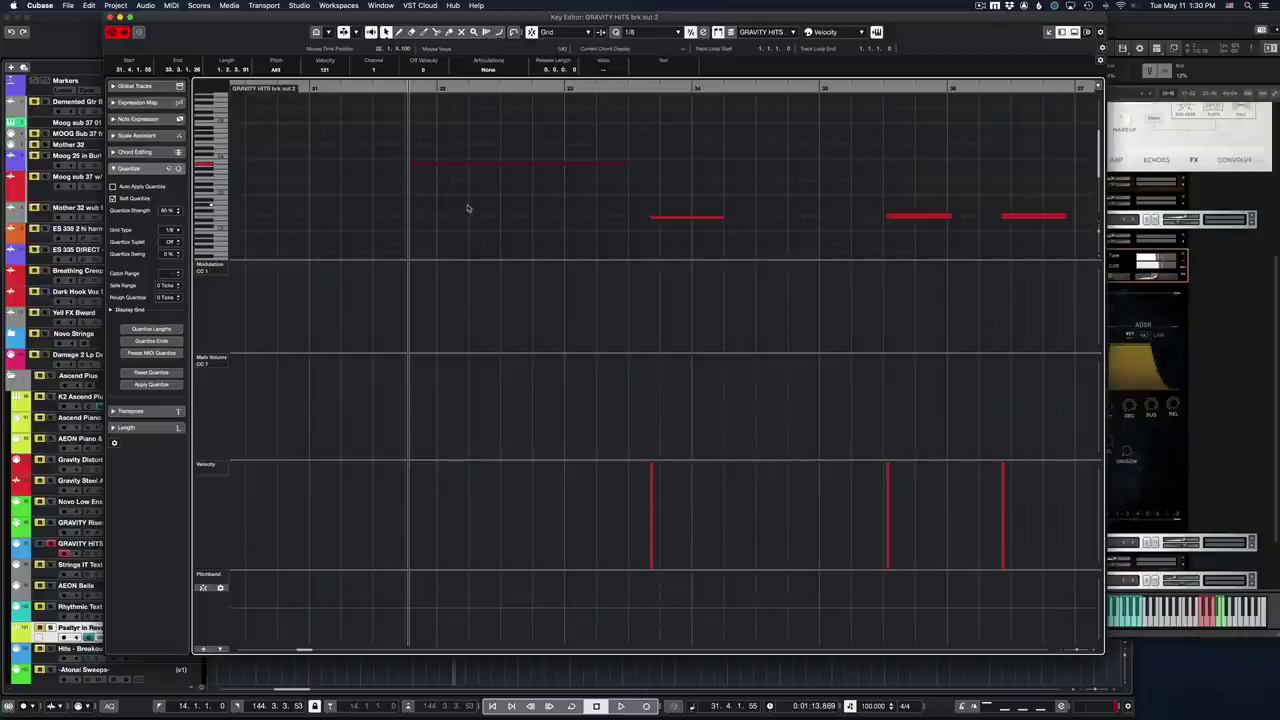
pyautogui.press('super+w')
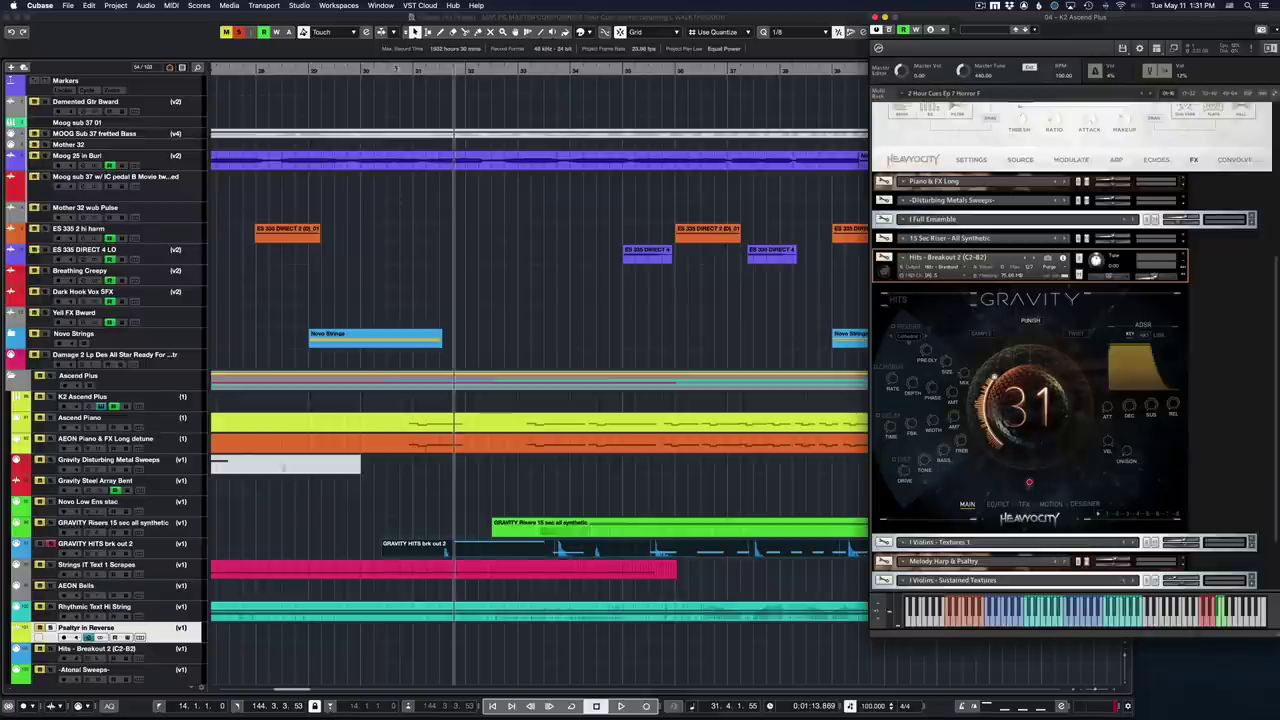
# Place the playhead in bar 30 and point out the GRAVITY Risers and GRAVITY HITS clips by selecting them
pyautogui.click(396, 67)
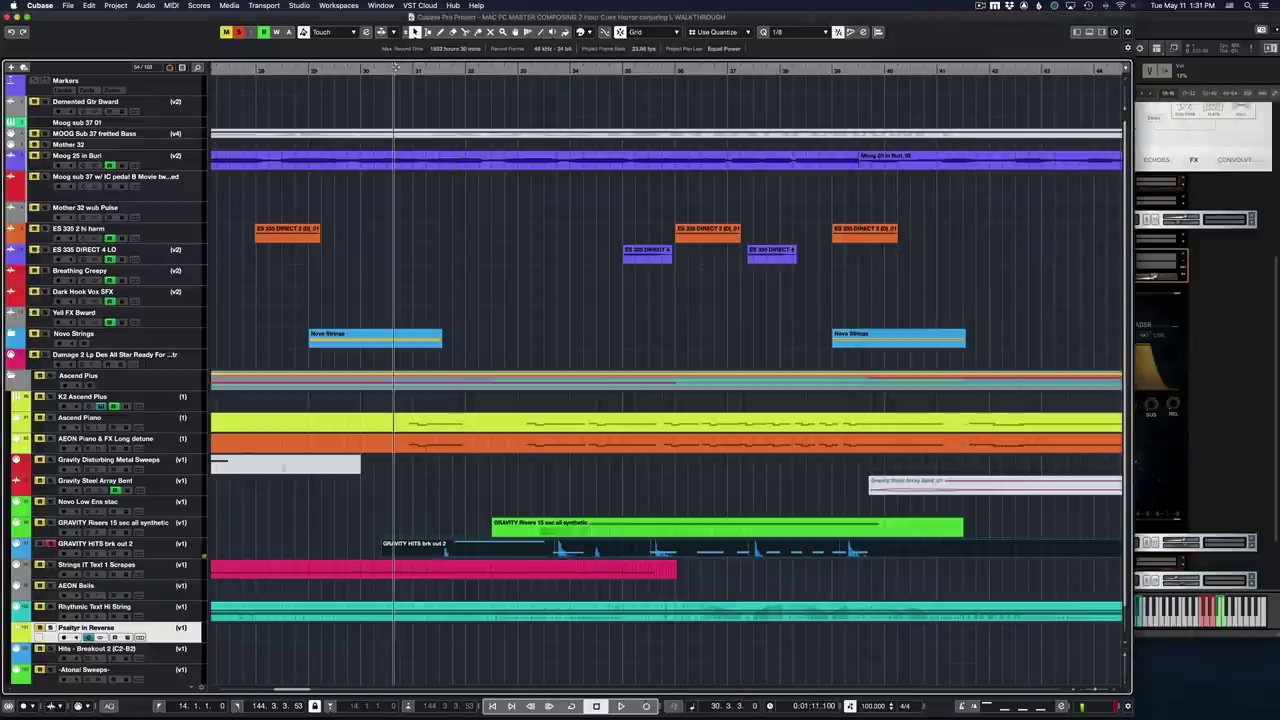
pyautogui.click(585, 529)
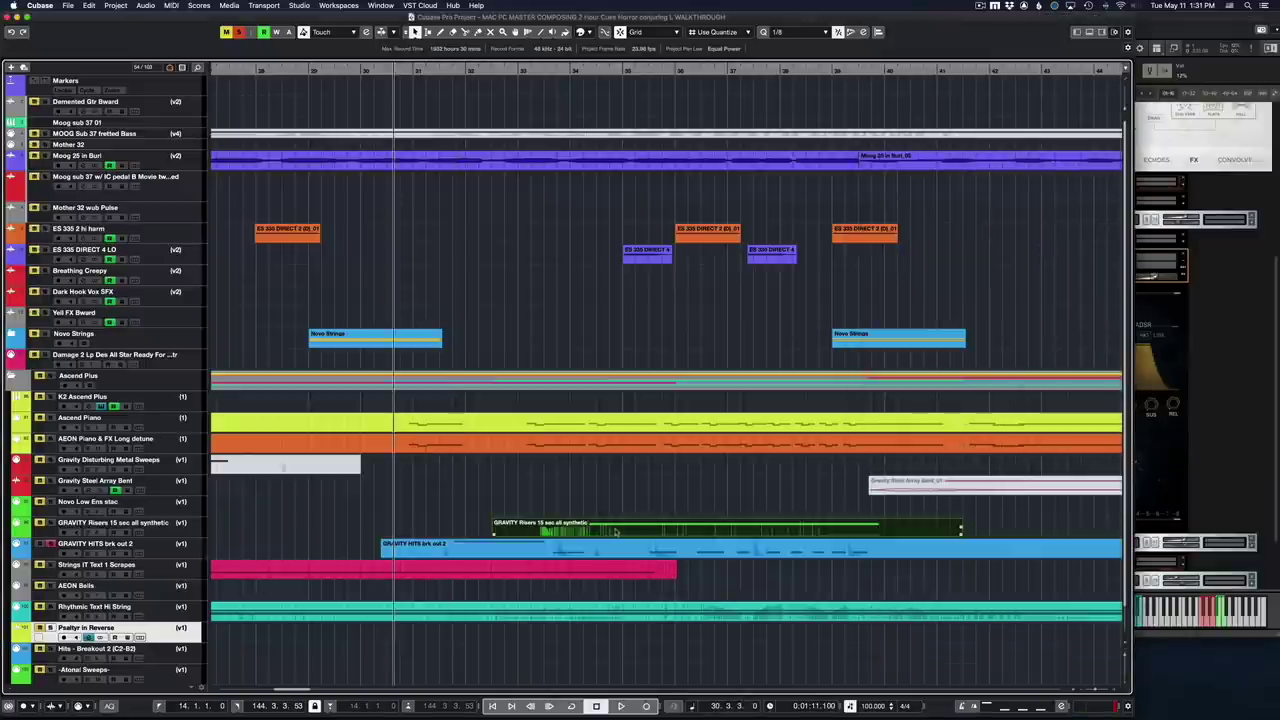
pyautogui.click(476, 550)
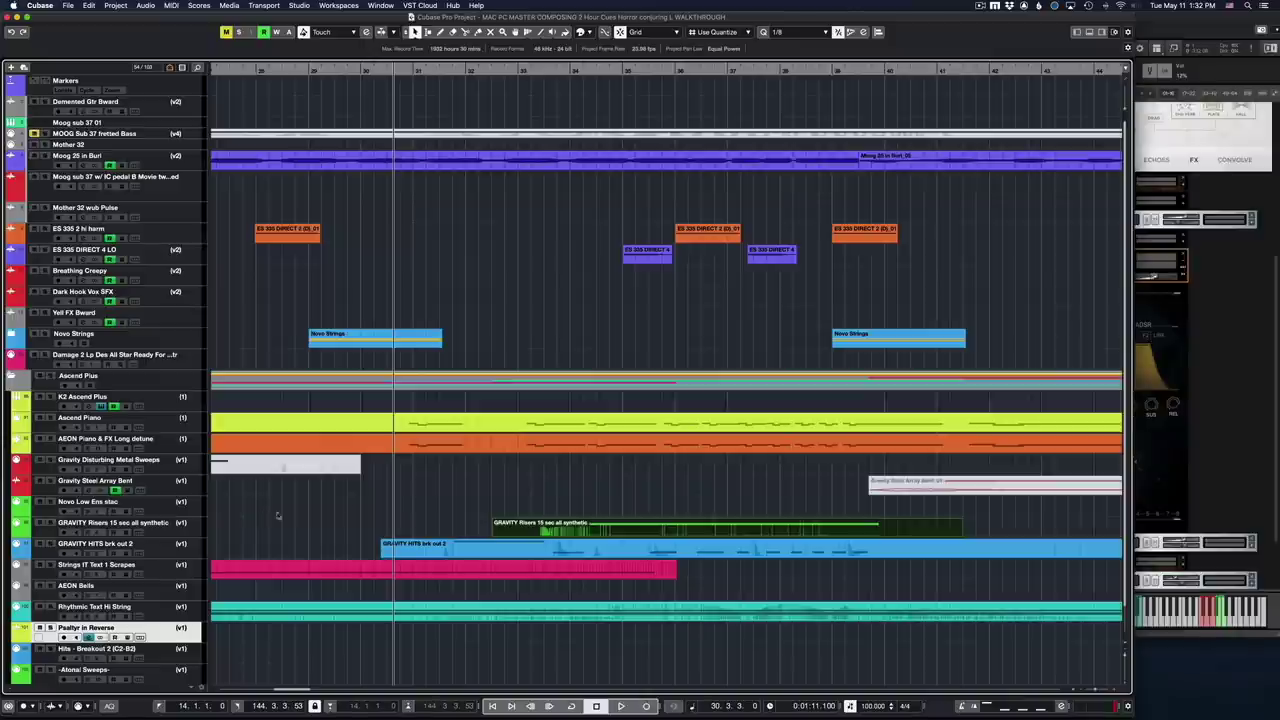
# Select the ES 335 DIRECT 4 LO clip at bar 35 and expand the Novo Strings folder during playback
pyautogui.click(647, 255)
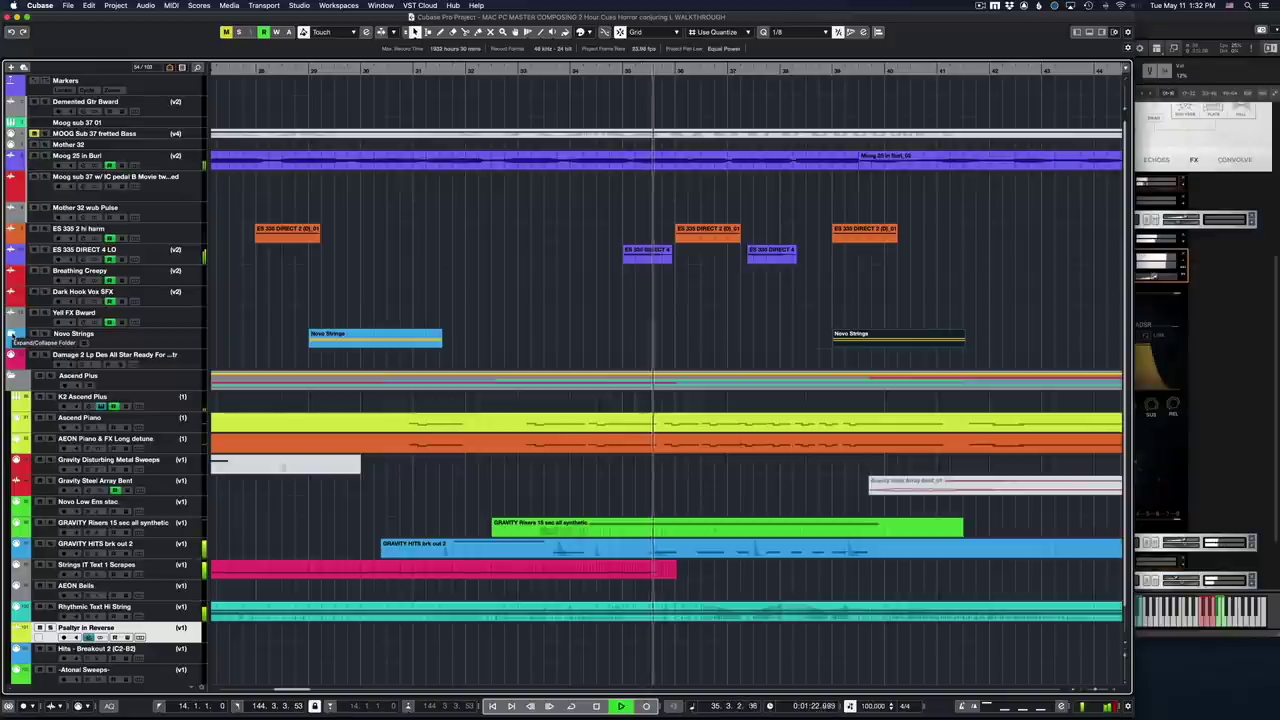
pyautogui.click(11, 334)
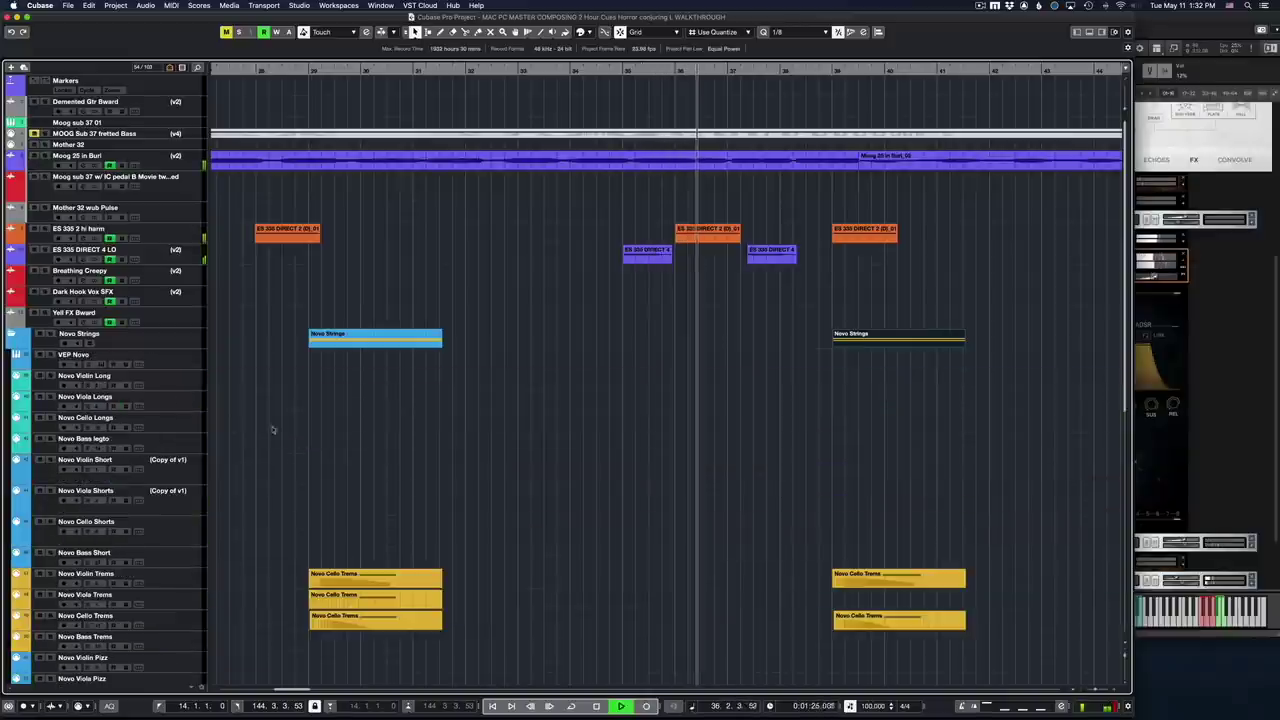
# Collapse the Novo Strings folder track and follow the playback past bar 42 in the arrangement
pyautogui.click(11, 334)
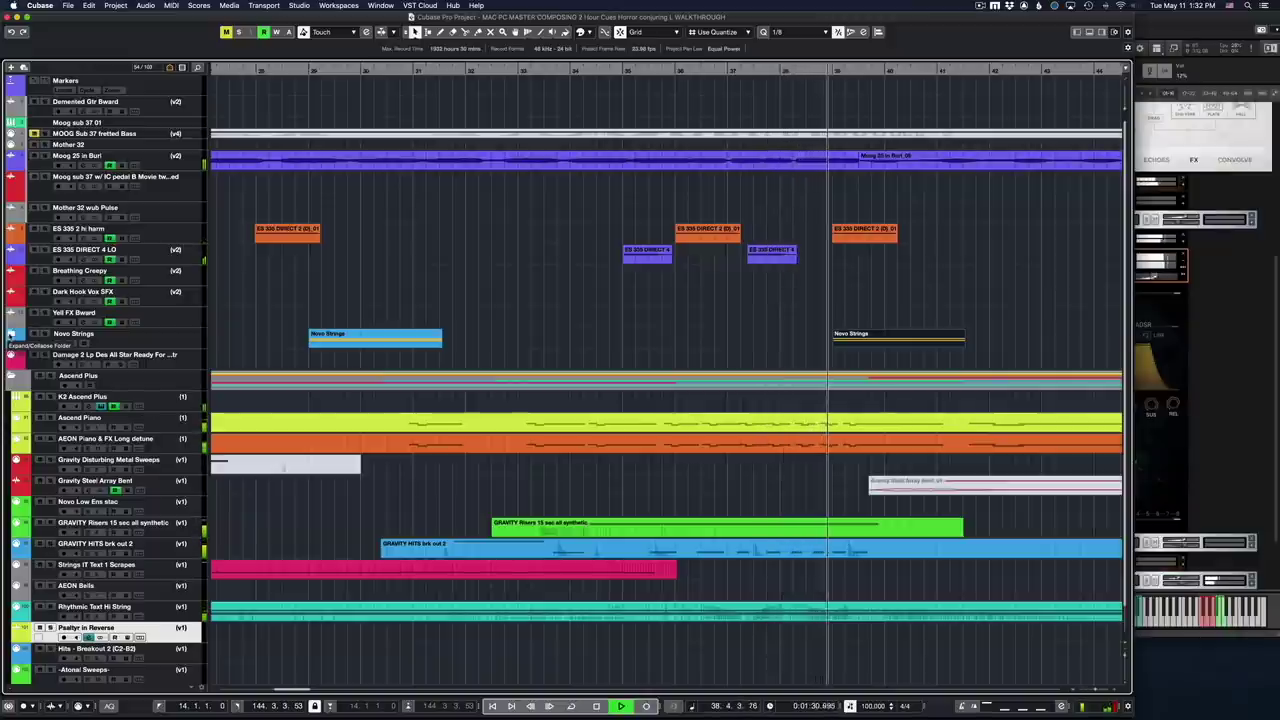
pyautogui.click(11, 334)
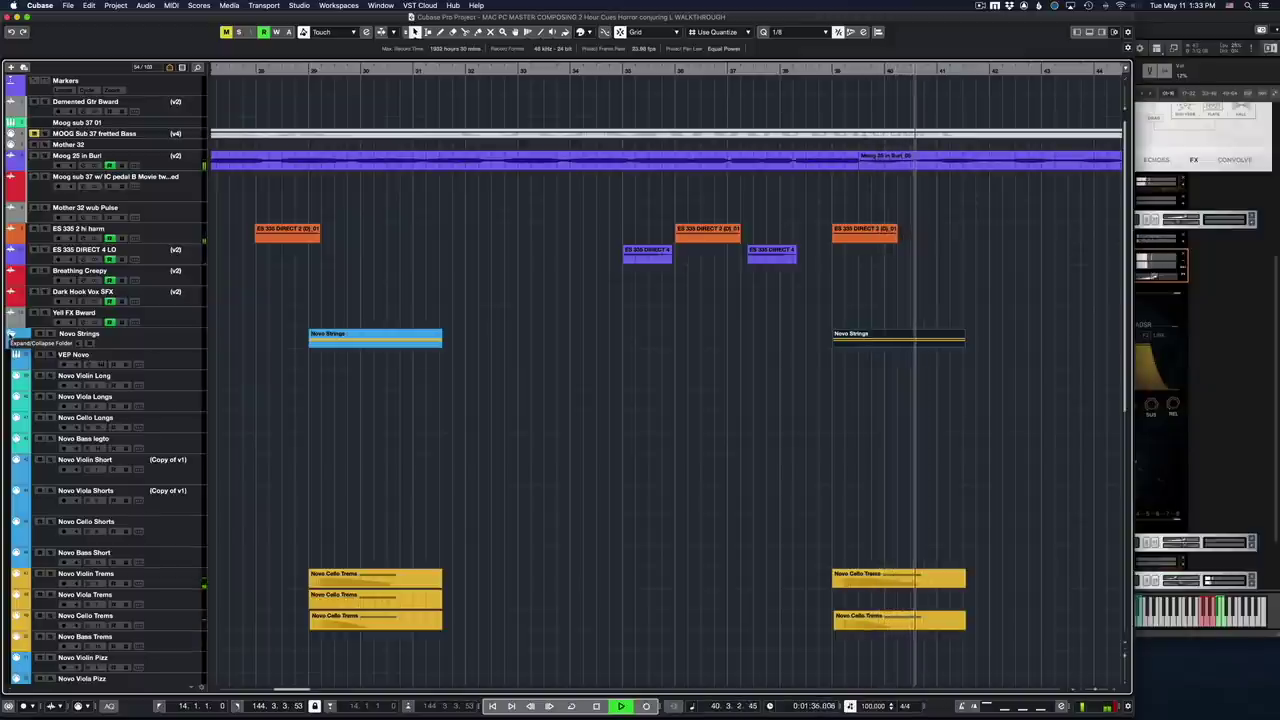
pyautogui.click(11, 334)
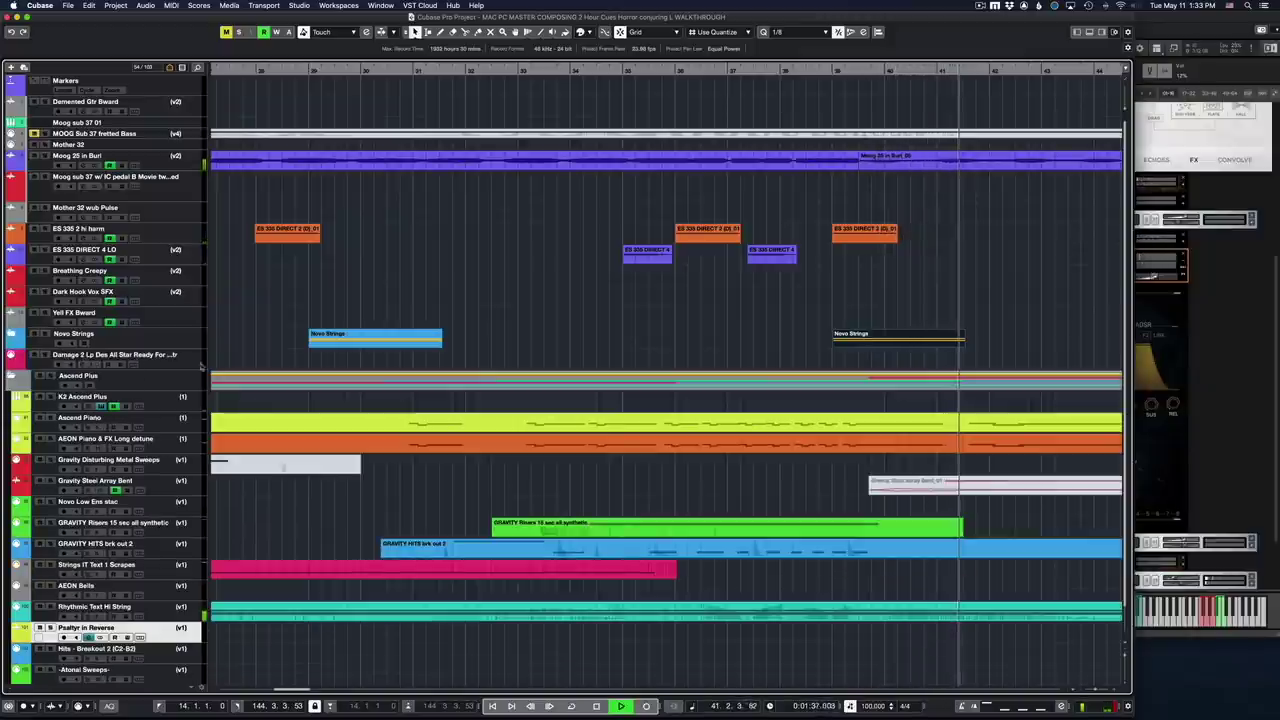
pyautogui.hscroll(5, 435, 405)
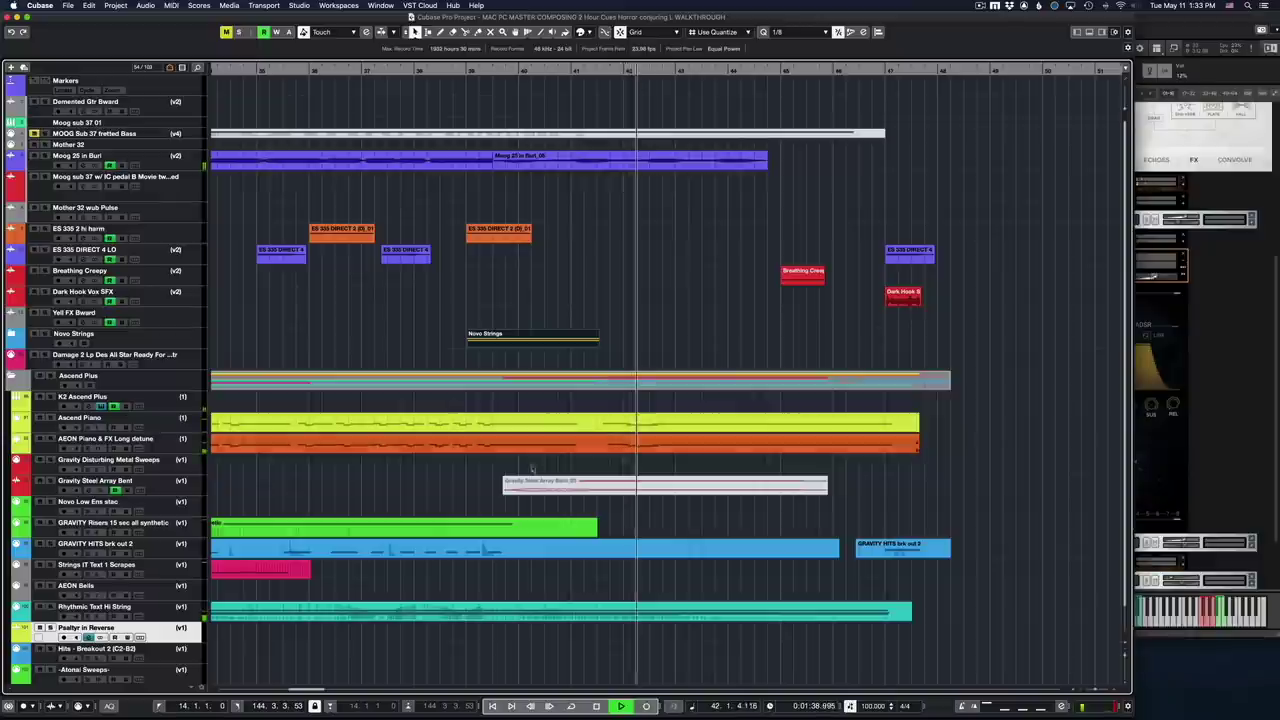
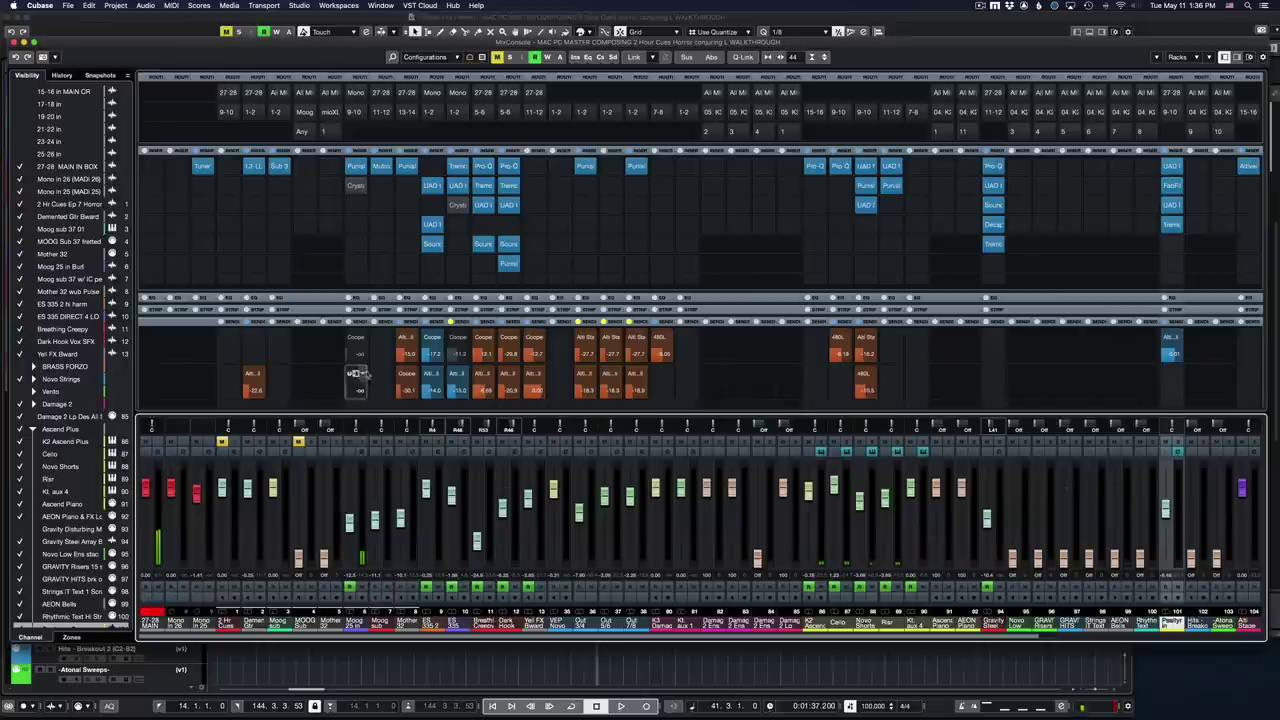
# Narrow the Project window during playback to uncover the full Kontakt instrument rack beside it
pyautogui.press('h')
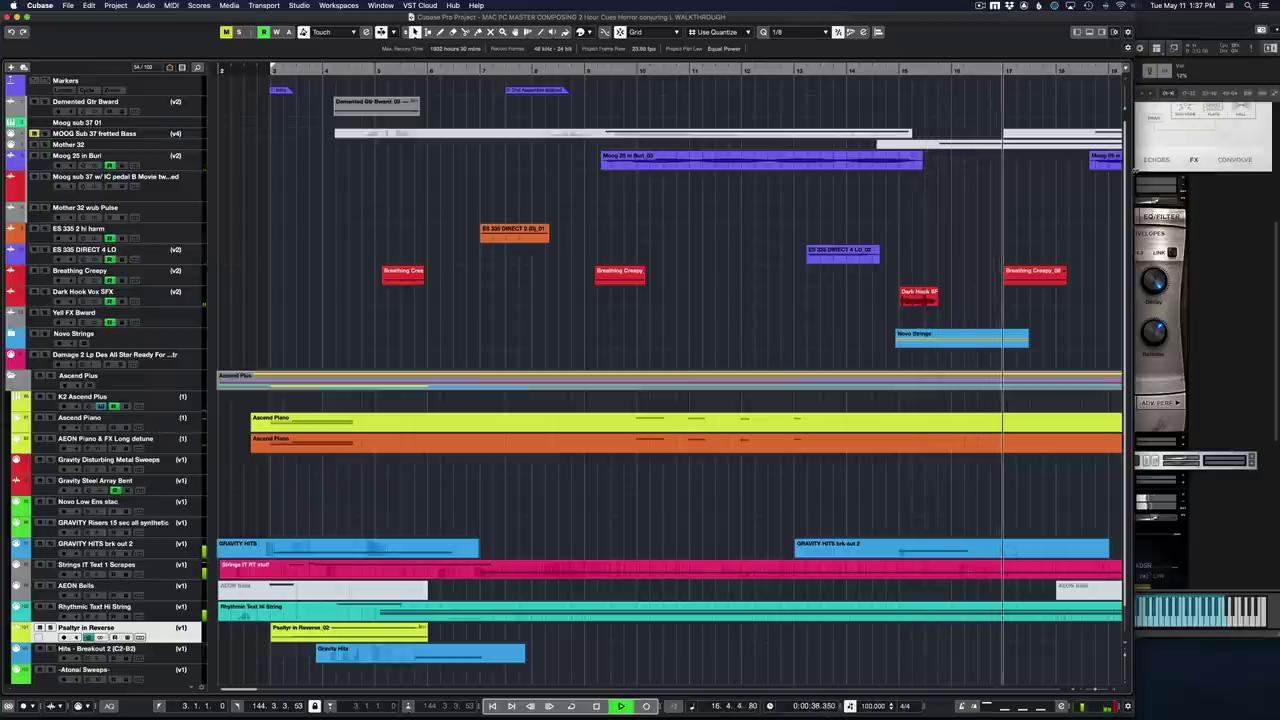
pyautogui.hscroll(5, 1005, 174)
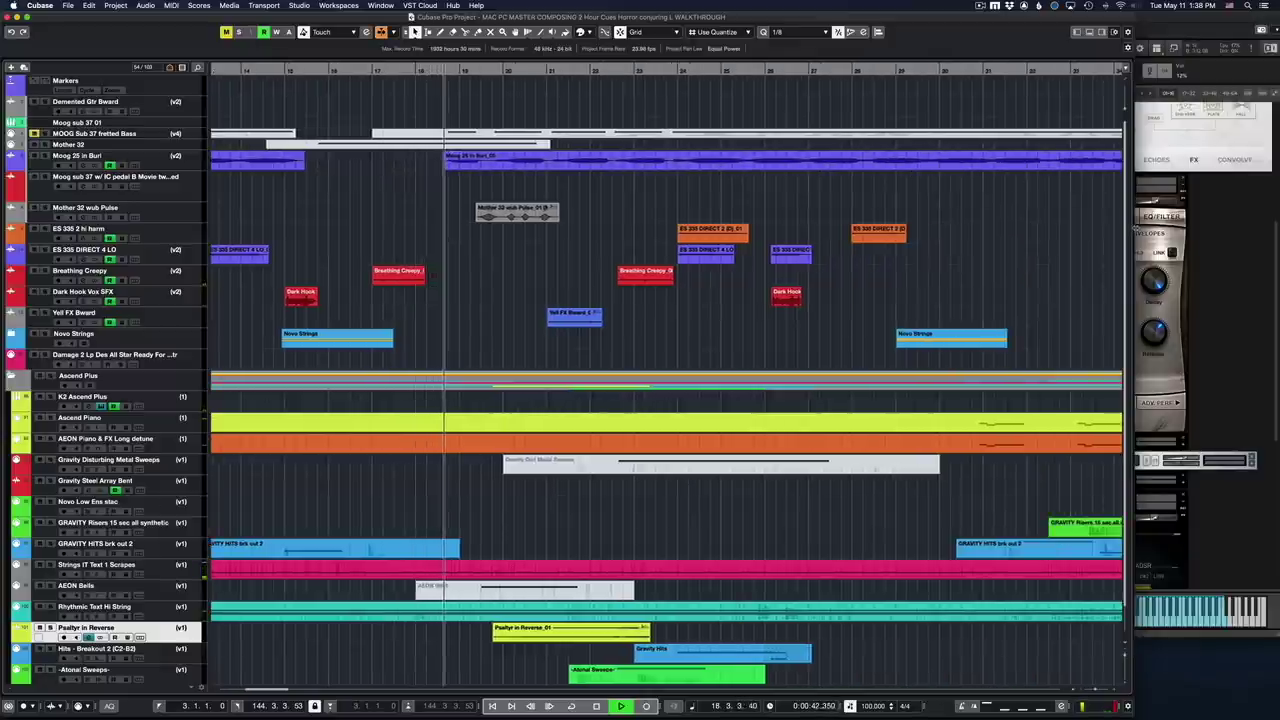
pyautogui.moveTo(1121, 200); pyautogui.dragTo(866, 187)
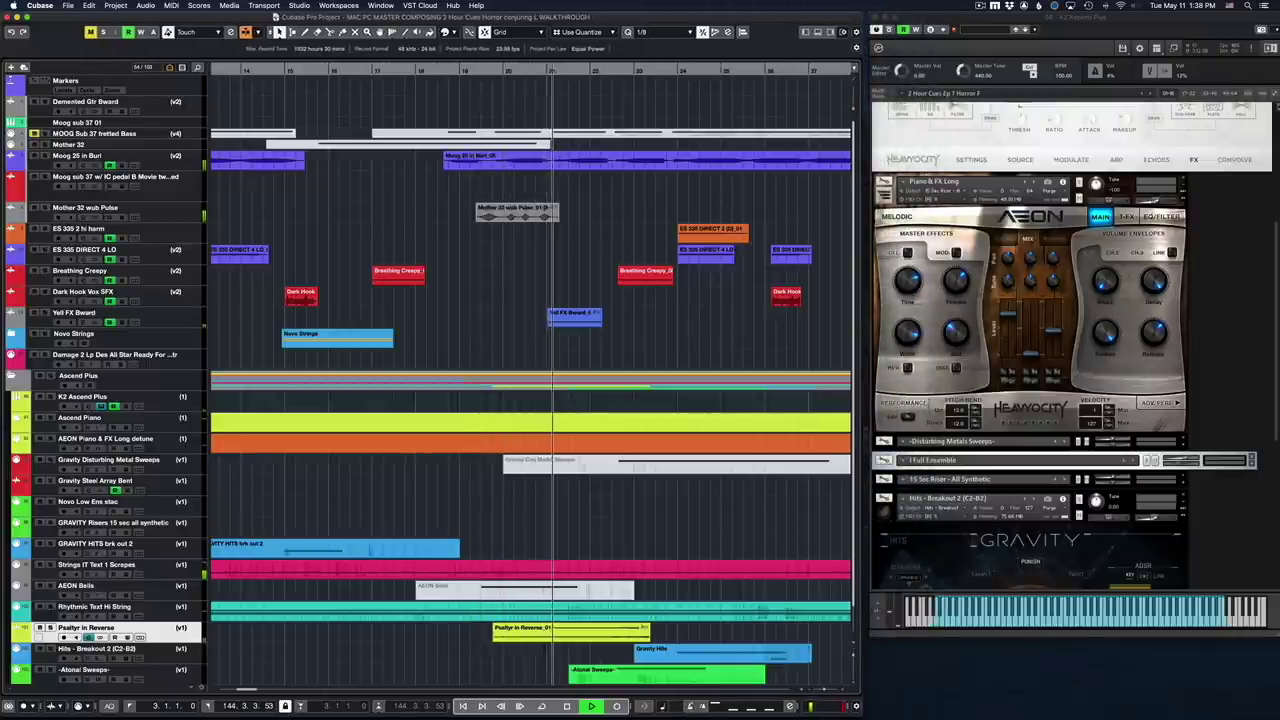
# Collapse all instruments in the Kontakt rack and expand only Atonal Sweeps and Violins - Textures 1
pyautogui.click(1274, 95)
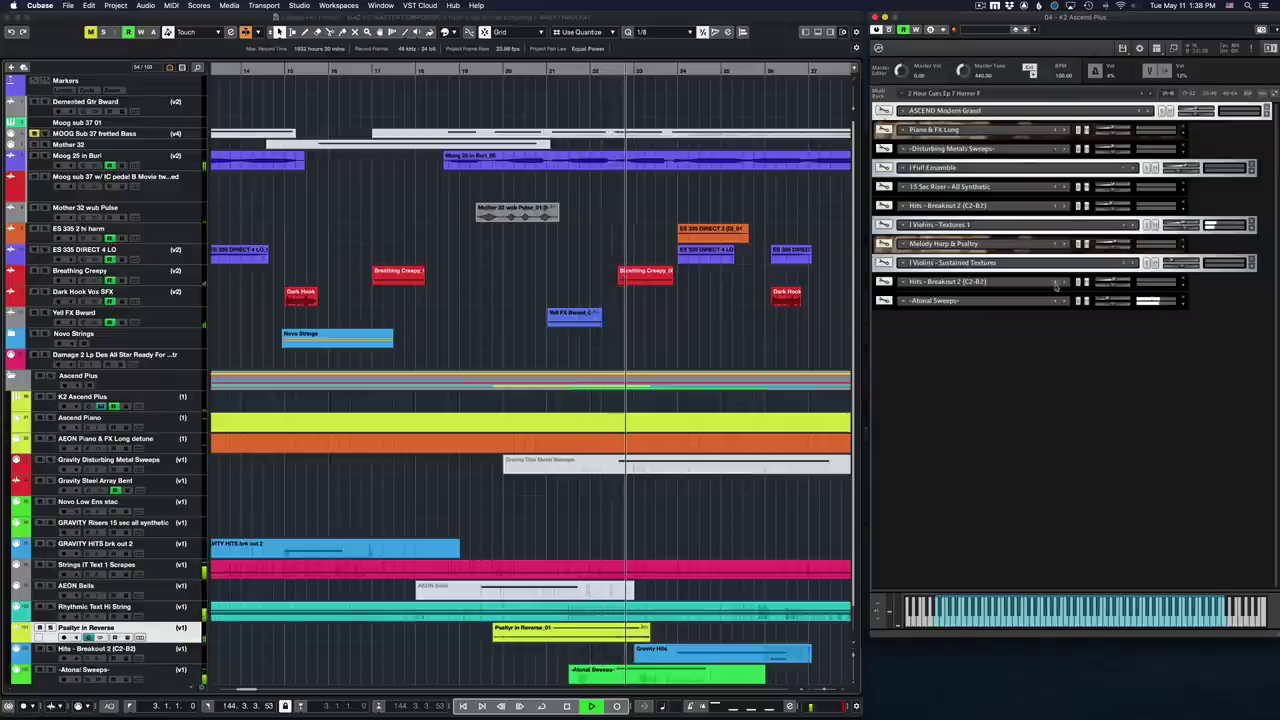
pyautogui.click(1184, 304)
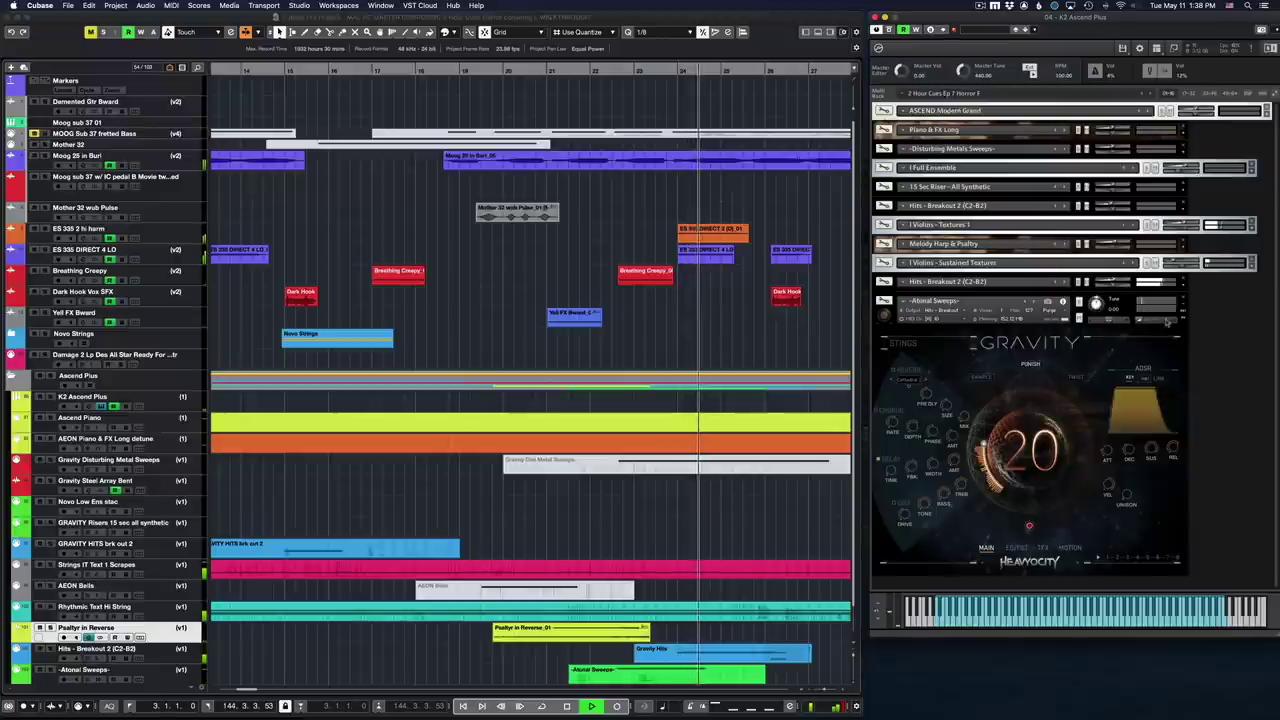
pyautogui.click(1251, 225)
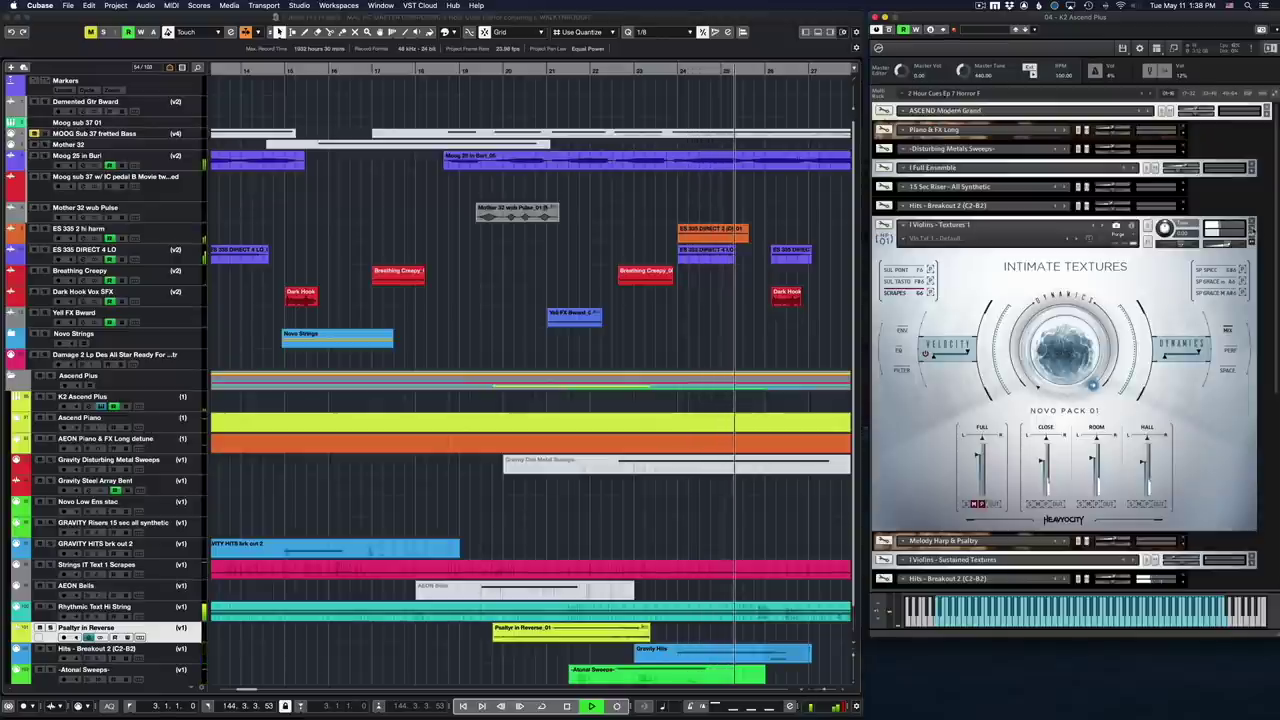
# Follow the playback through the arrangement past bar 34 and expand the ASCEND Modern Grand instrument in Kontakt
pyautogui.hscroll(5, 689, 278)
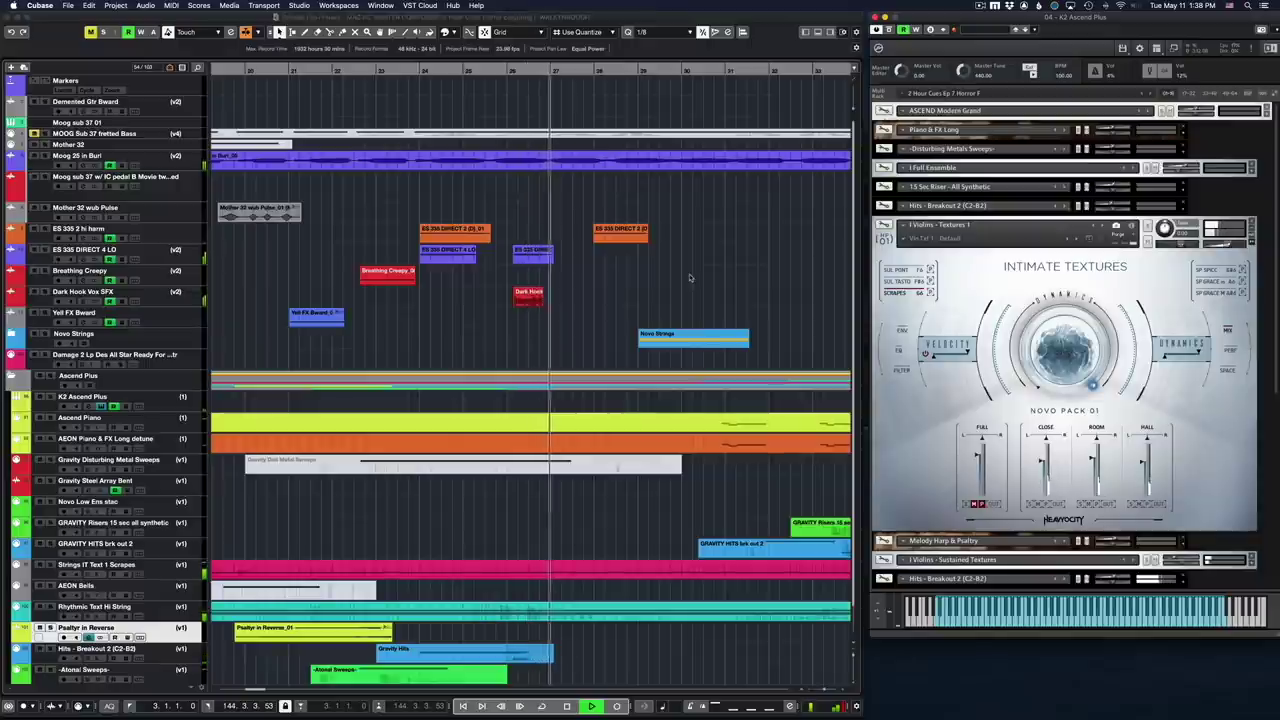
pyautogui.scroll(-1, 689, 278)
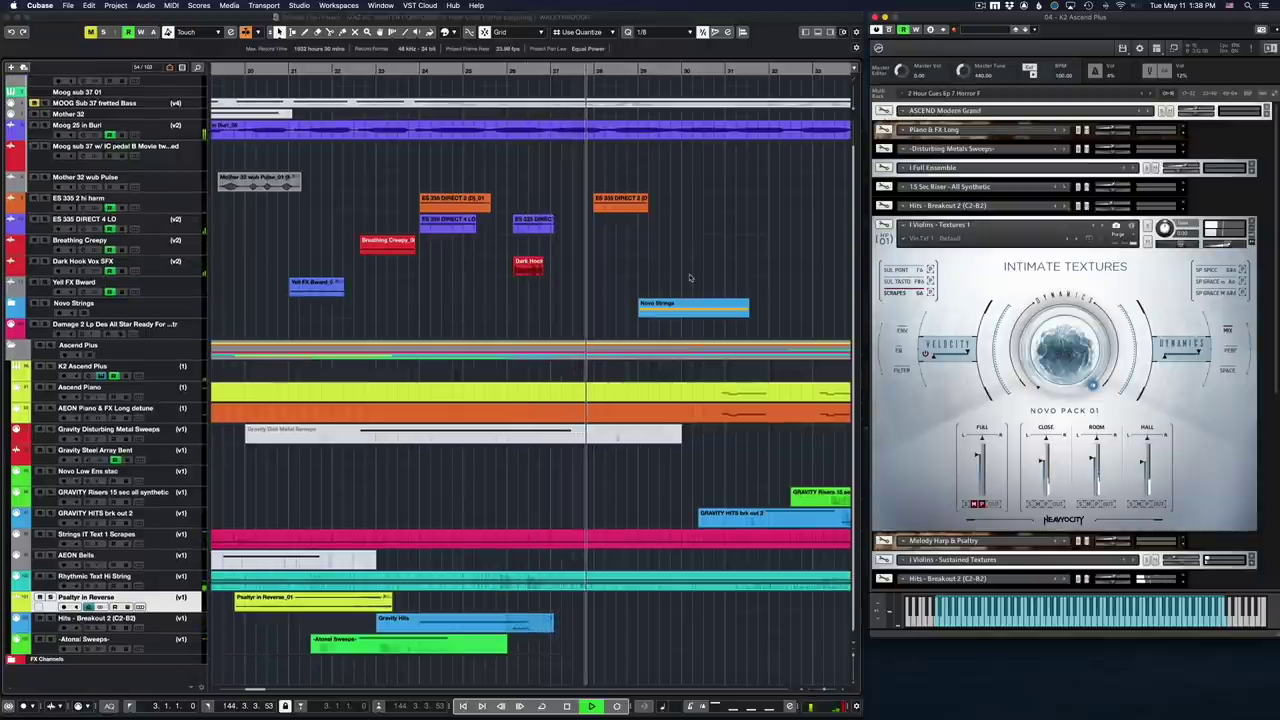
pyautogui.hscroll(3, 689, 278)
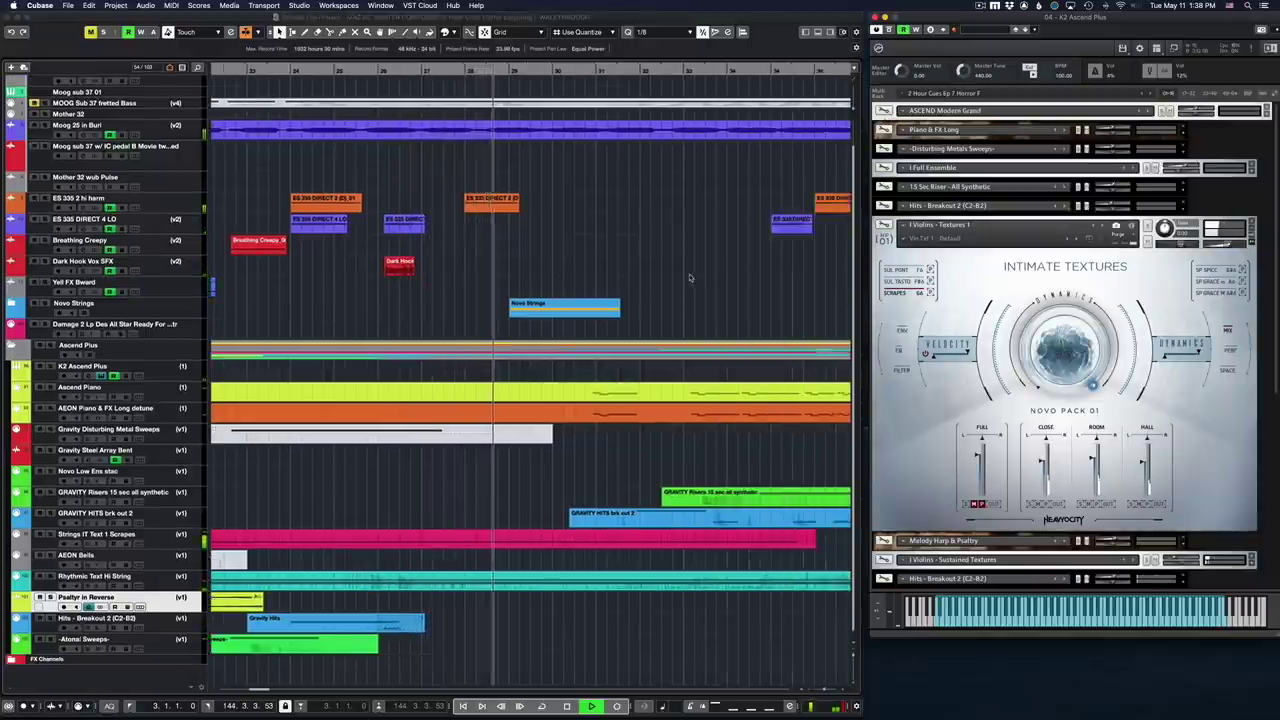
pyautogui.hscroll(2, 689, 278)
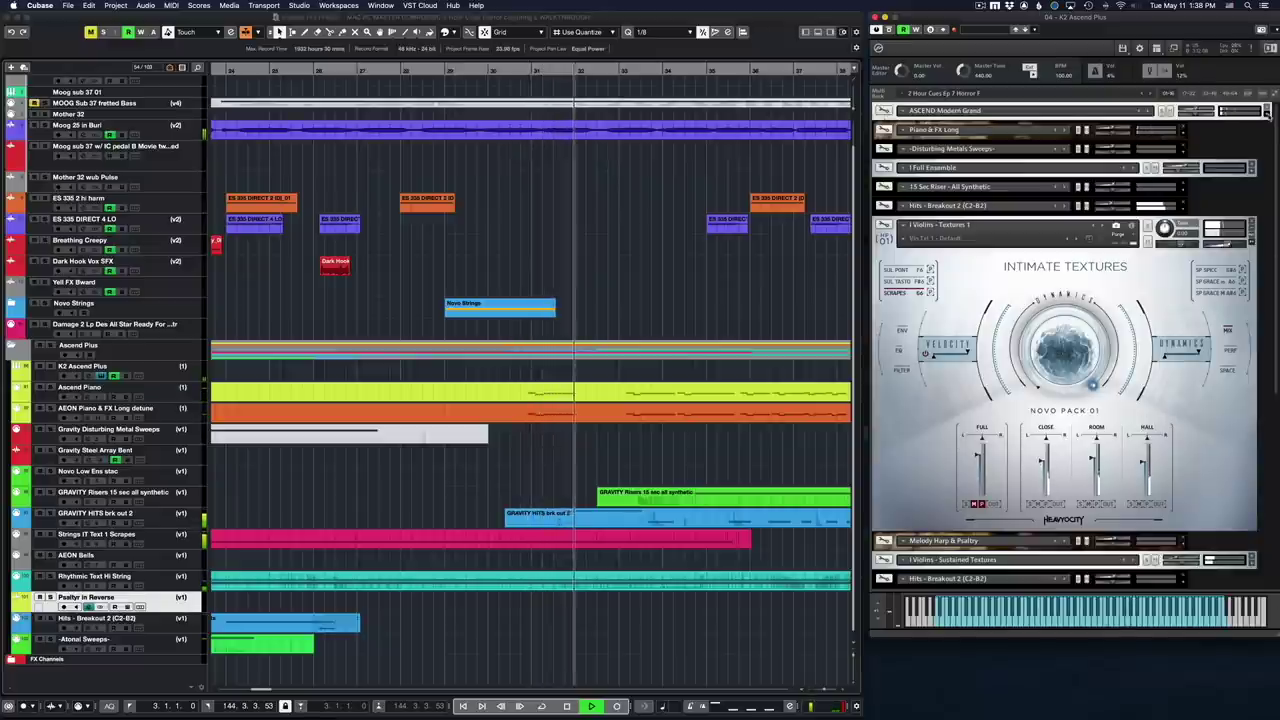
pyautogui.click(1222, 110)
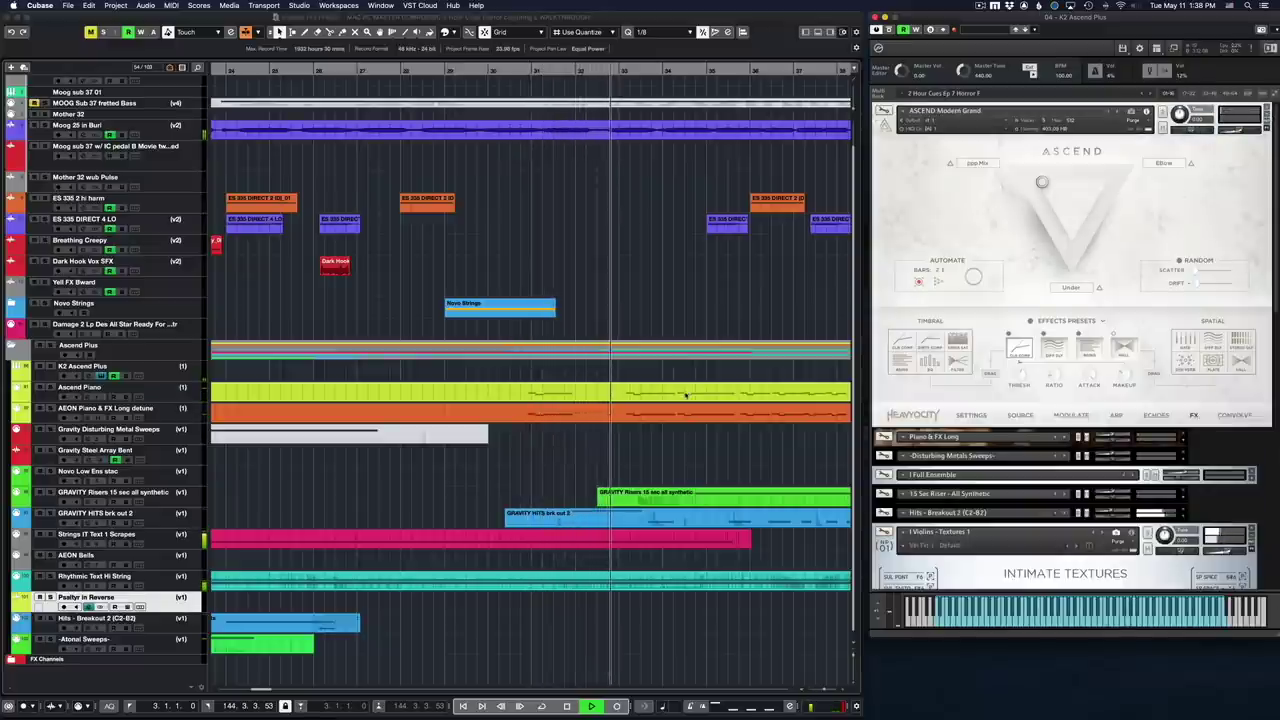
pyautogui.hscroll(5, 686, 396)
pyautogui.hscroll(5, 686, 396)
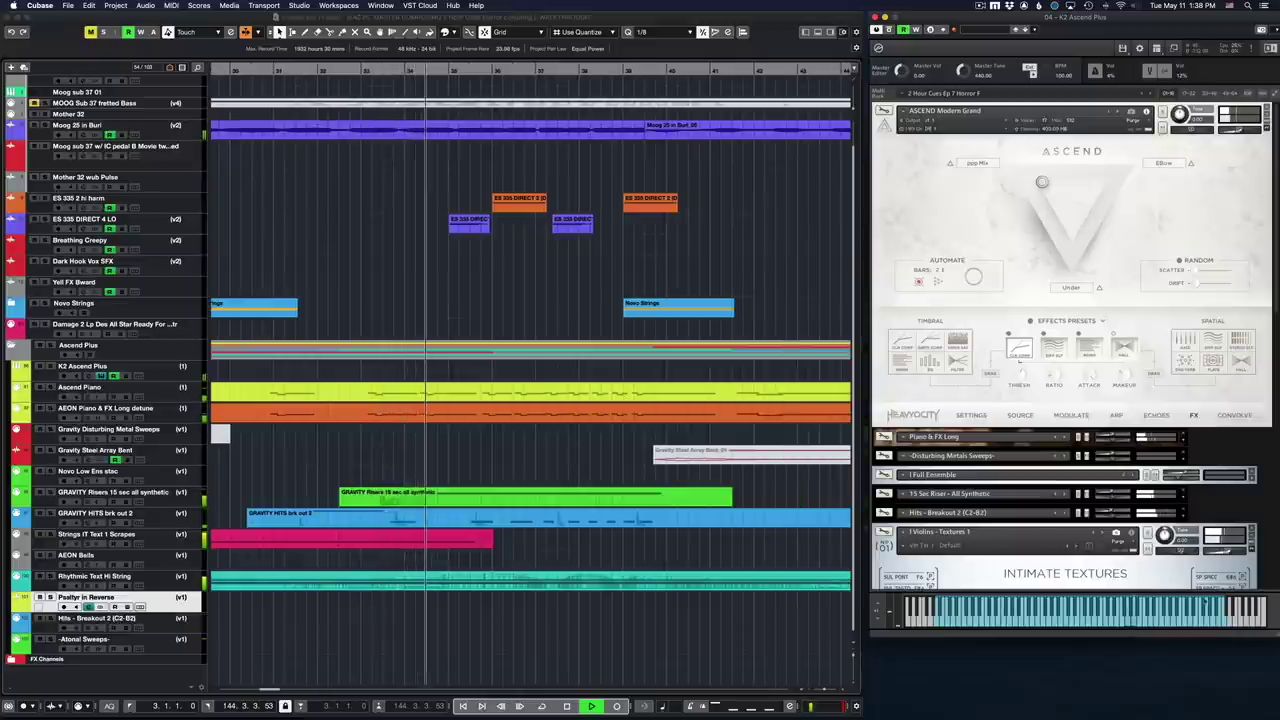
# Expand the 15 Sec Riser - All Synthetic instrument and view its Gravity controls while following the playback past bar 41
pyautogui.click(1187, 498)
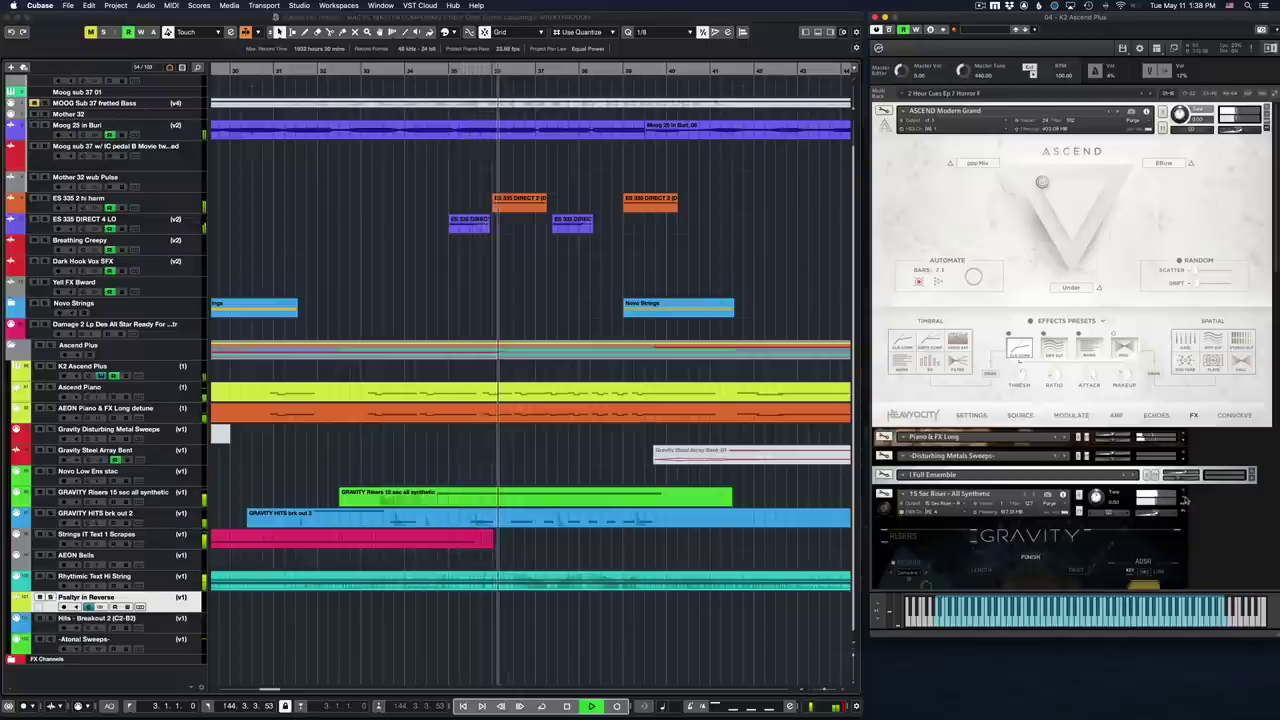
pyautogui.scroll(-5, 1187, 498)
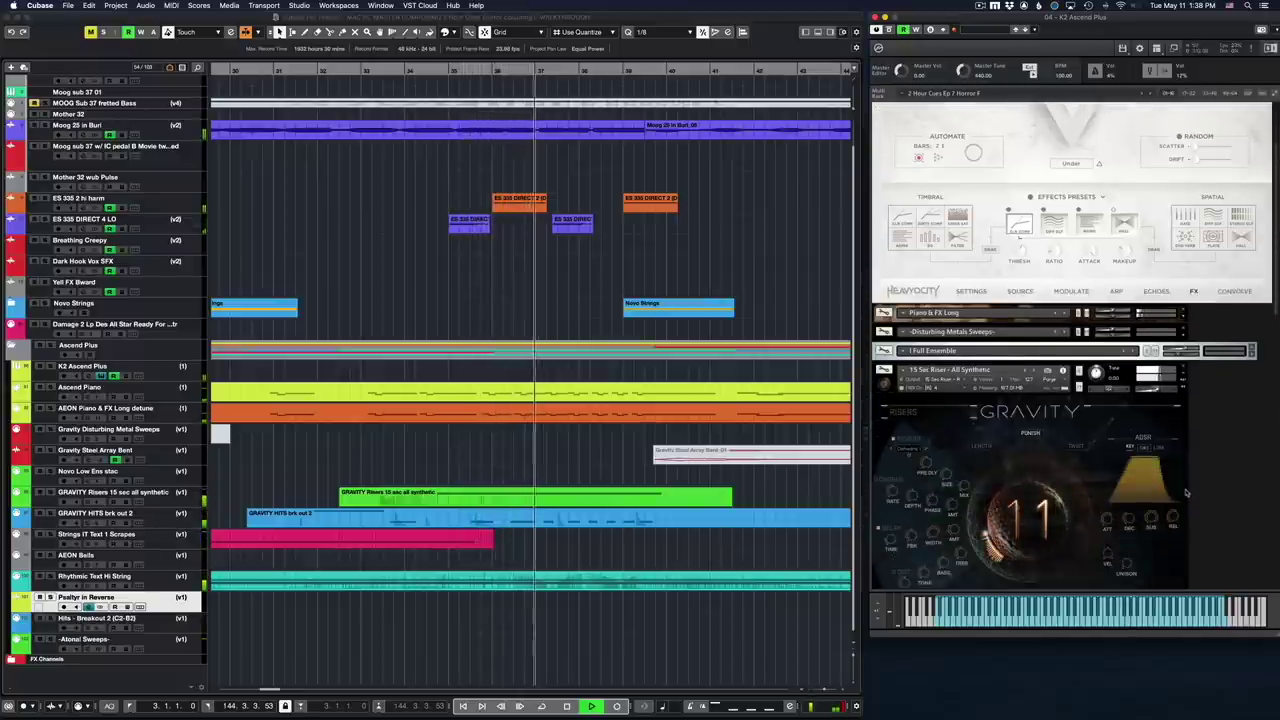
pyautogui.scroll(-3, 1187, 491)
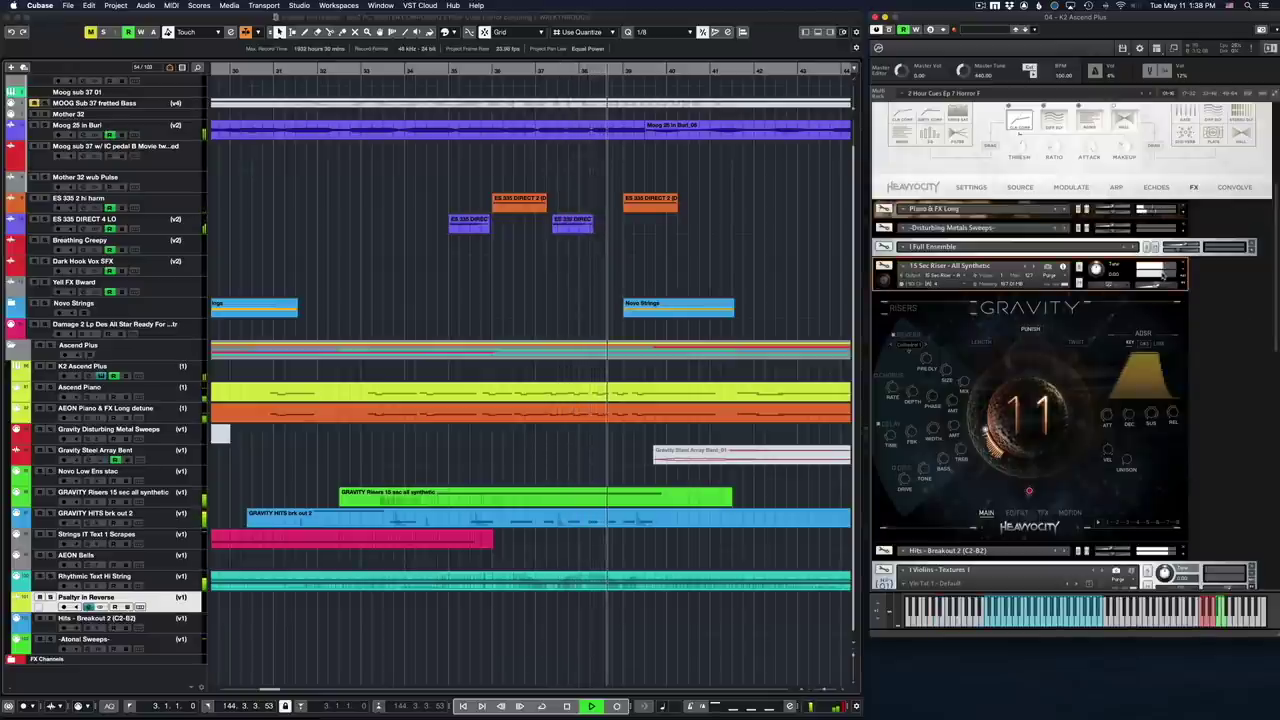
pyautogui.scroll(-1, 1072, 380)
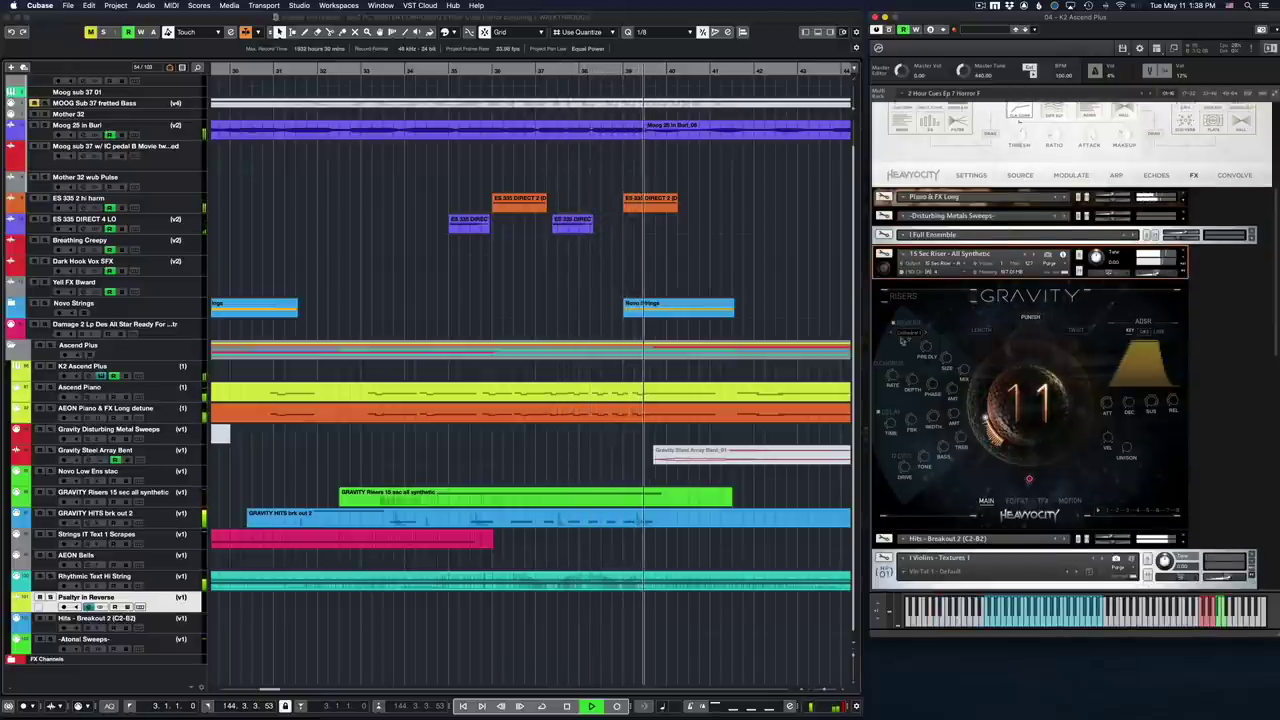
pyautogui.hscroll(5, 820, 345)
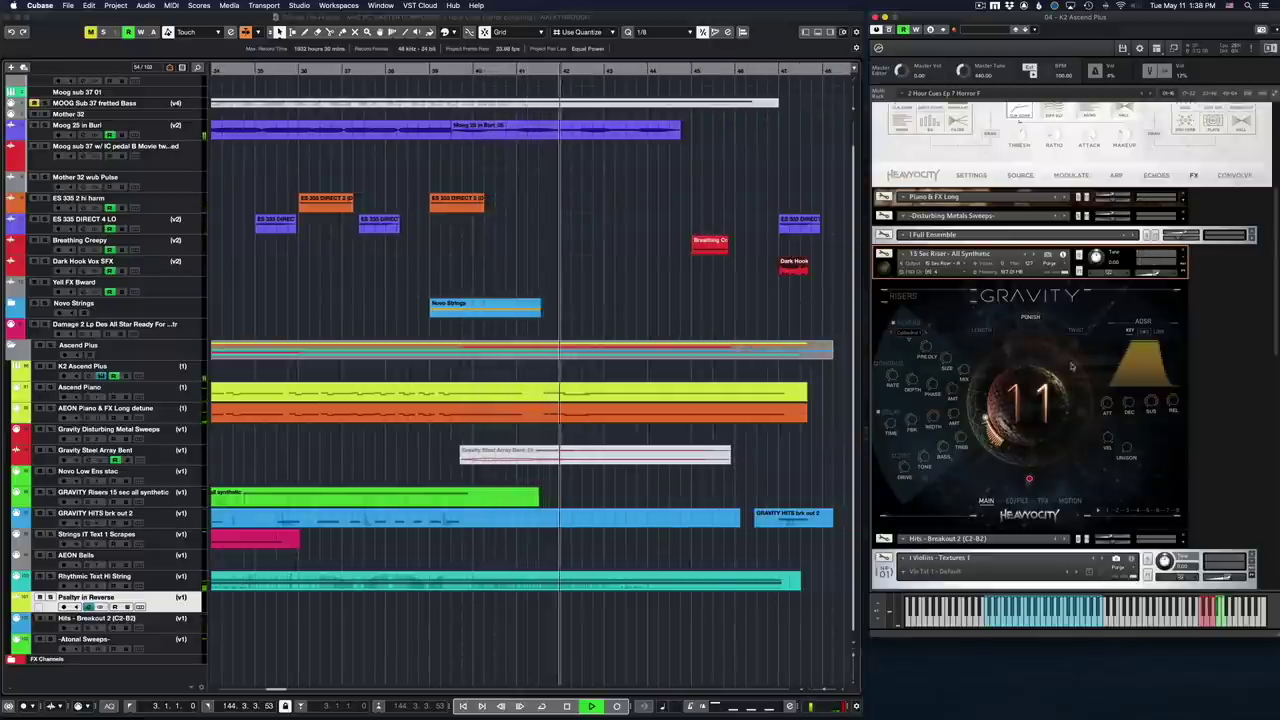
# Expand the Piano & FX Long instrument and look through the rack down to Atonal Sweeps while following playback towards the cue's end
pyautogui.scroll(5, 1195, 336)
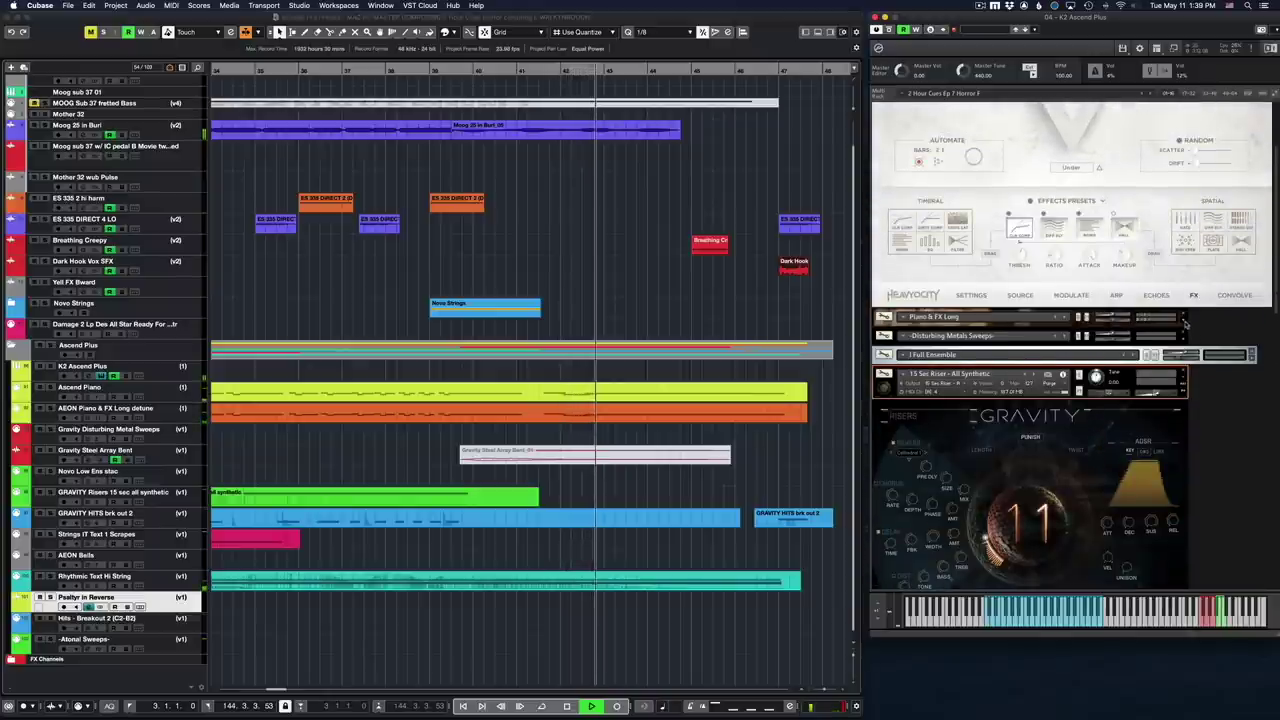
pyautogui.click(1185, 320)
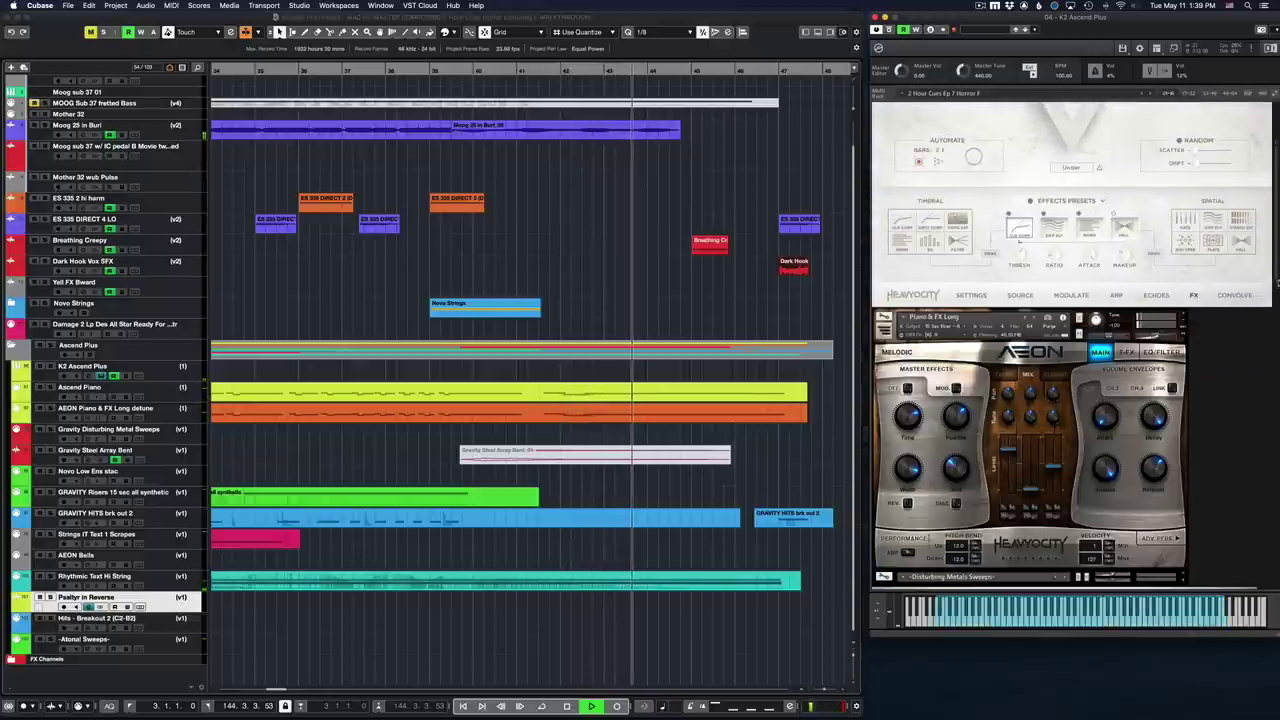
pyautogui.scroll(5, 1041, 181)
pyautogui.scroll(-15, 1041, 181)
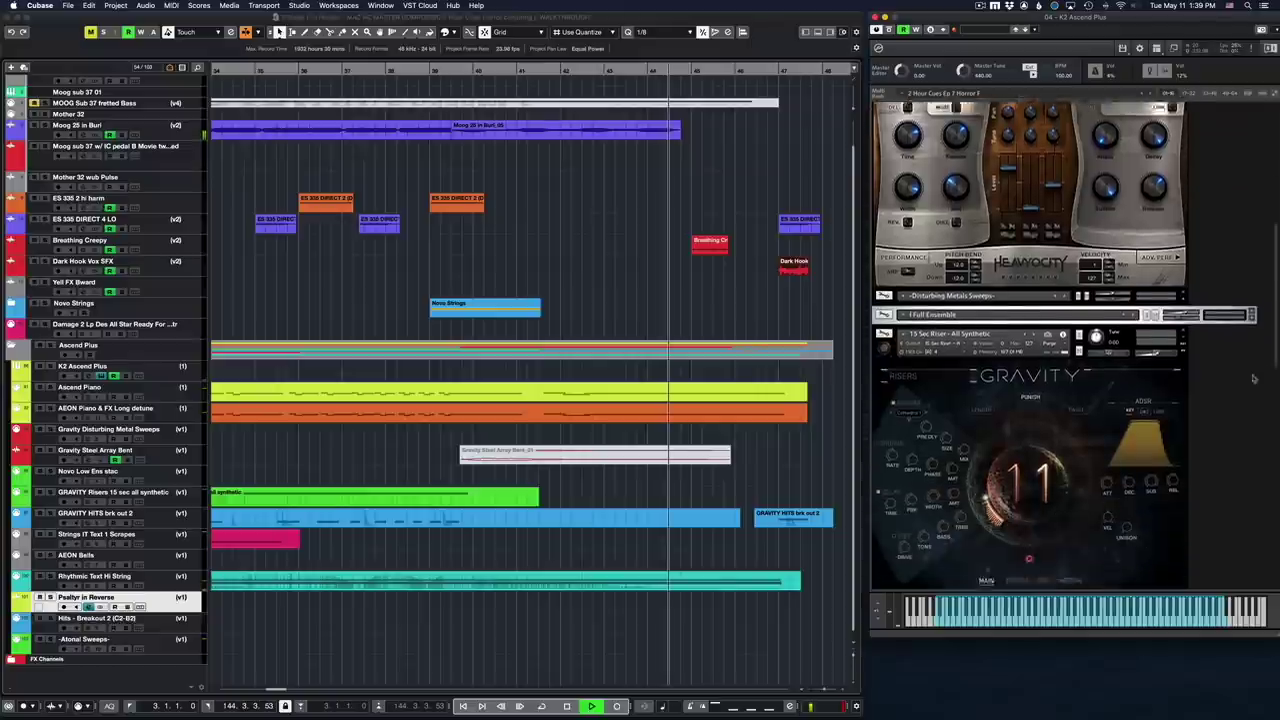
pyautogui.scroll(-10, 1007, 324)
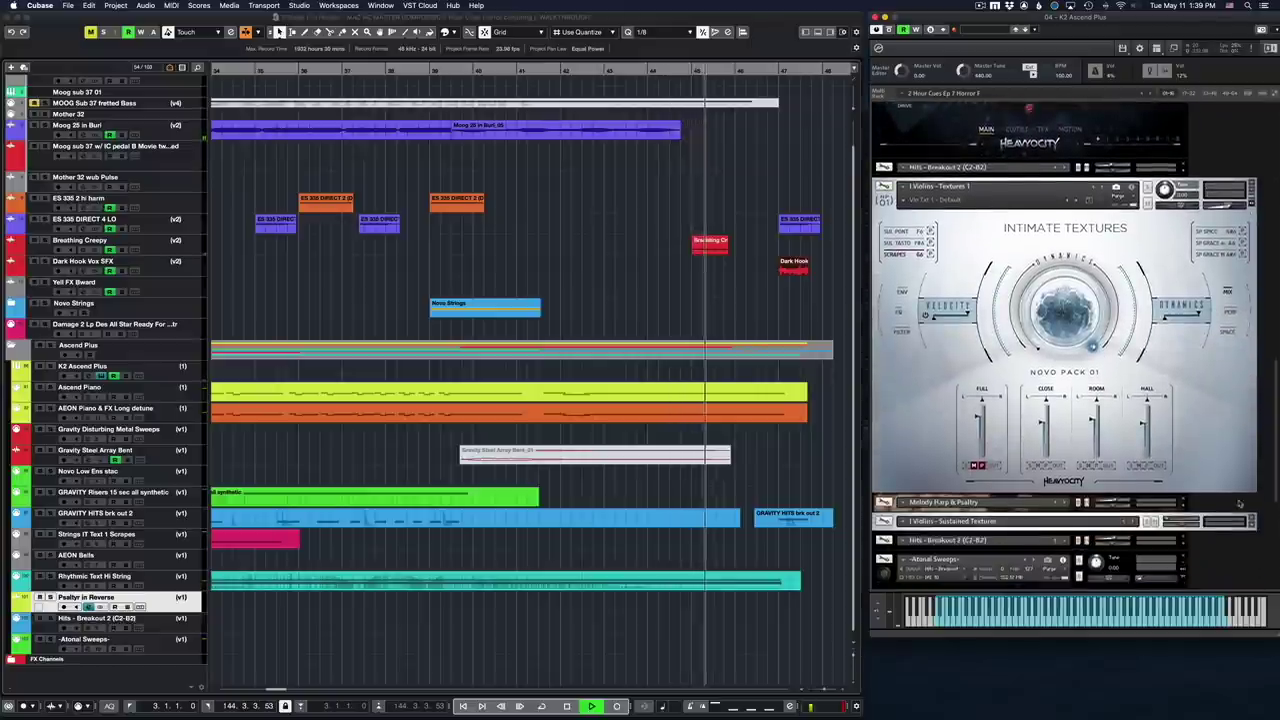
pyautogui.hscroll(5, 842, 286)
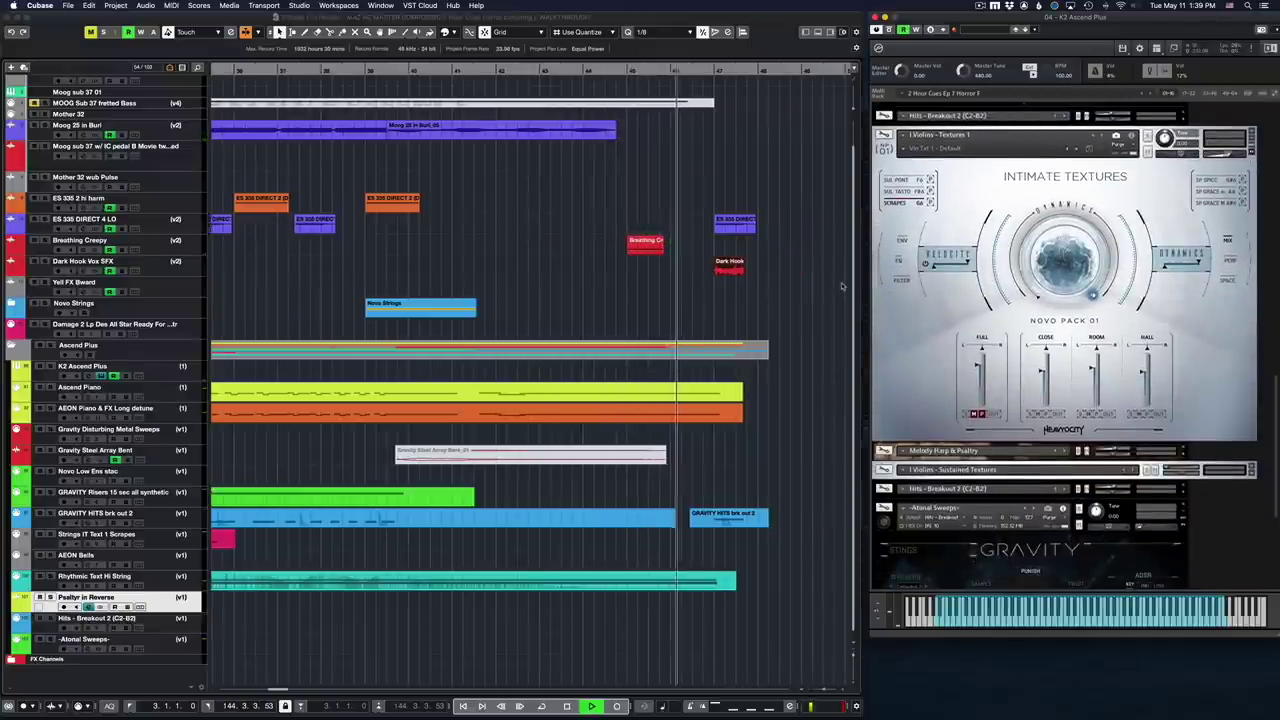